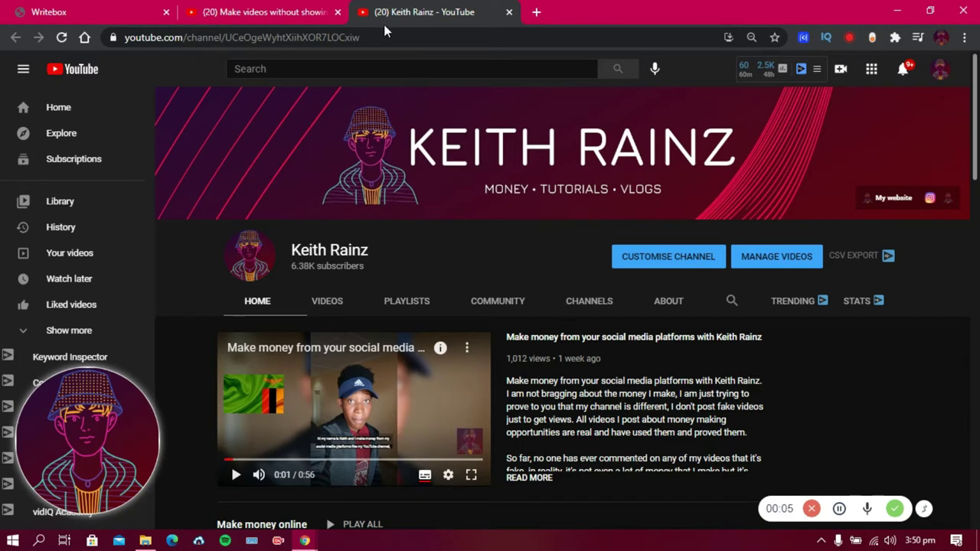
# - Switch to the Writebox note and add a line reading 0 below the SEO definition
pyautogui.click(304, 8)
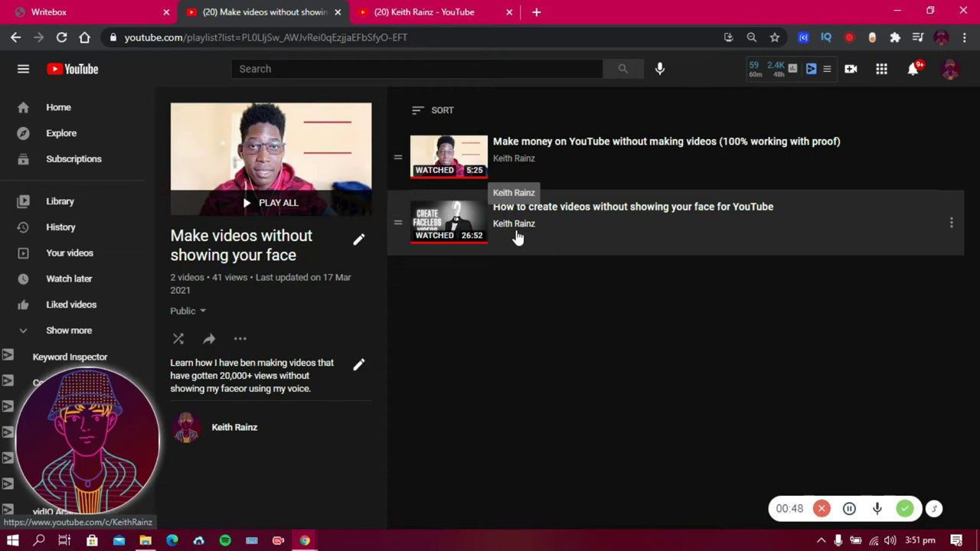
pyautogui.click(49, 11)
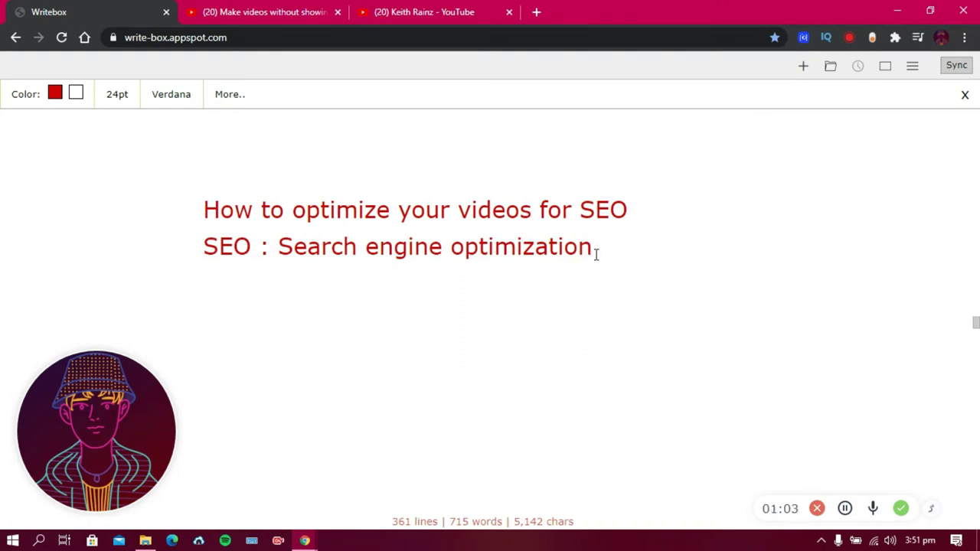
pyautogui.press('Return')
pyautogui.write('0')
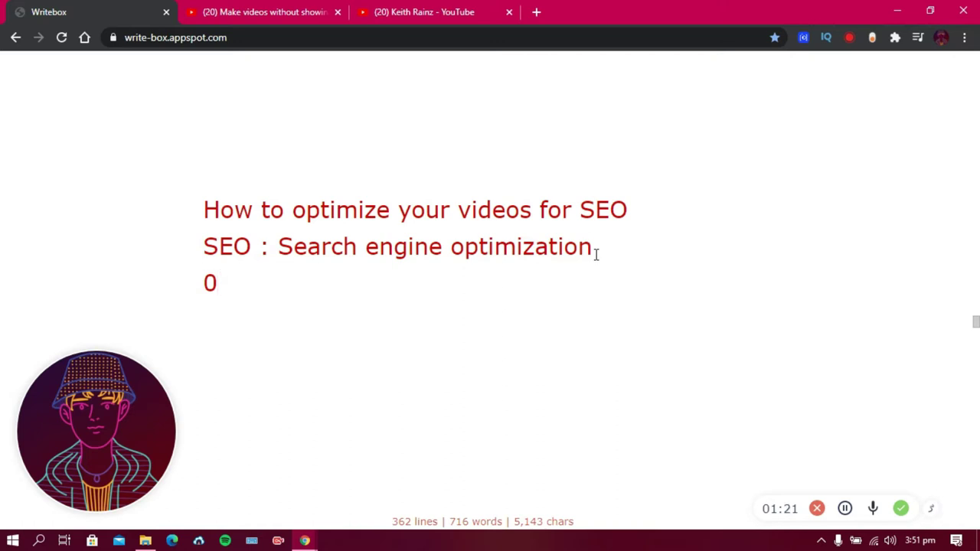
pyautogui.click(498, 8)
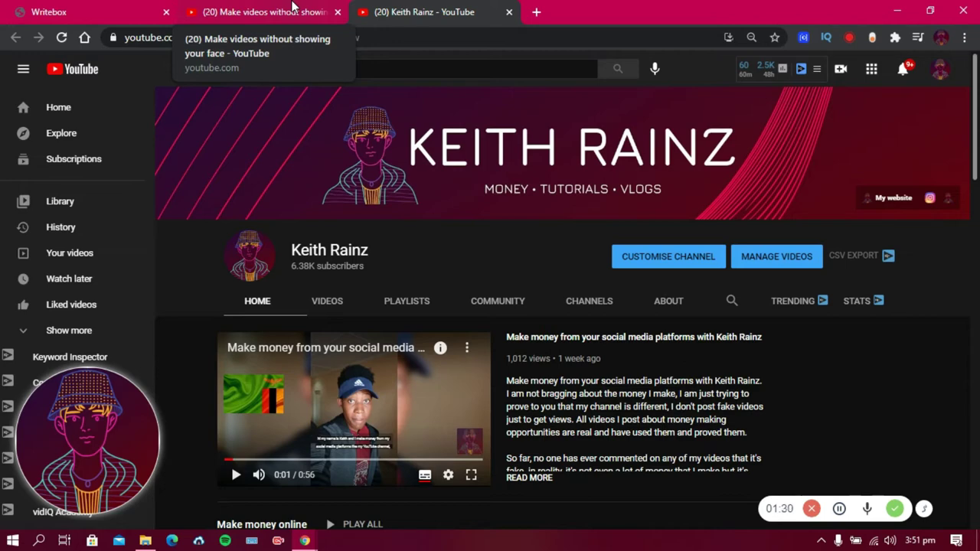
pyautogui.click(294, 6)
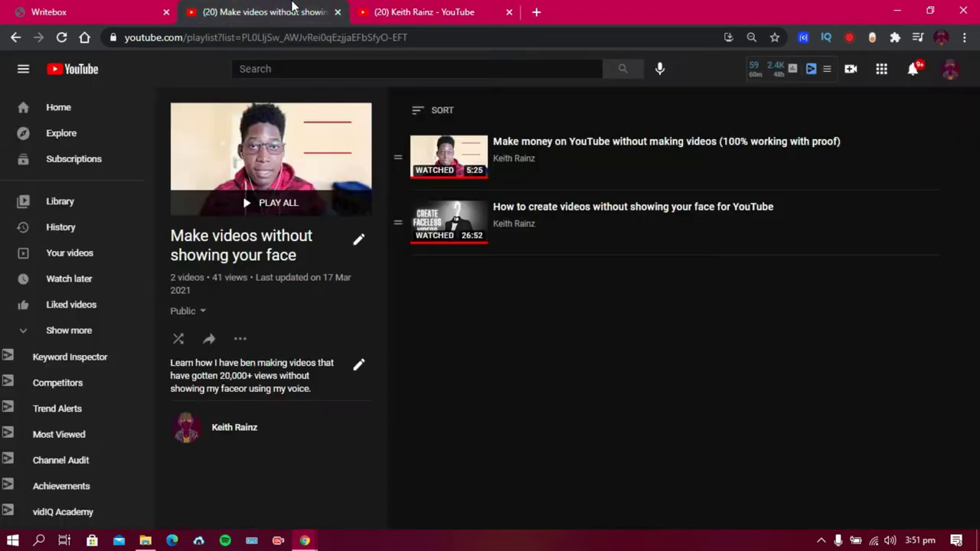
pyautogui.click(98, 6)
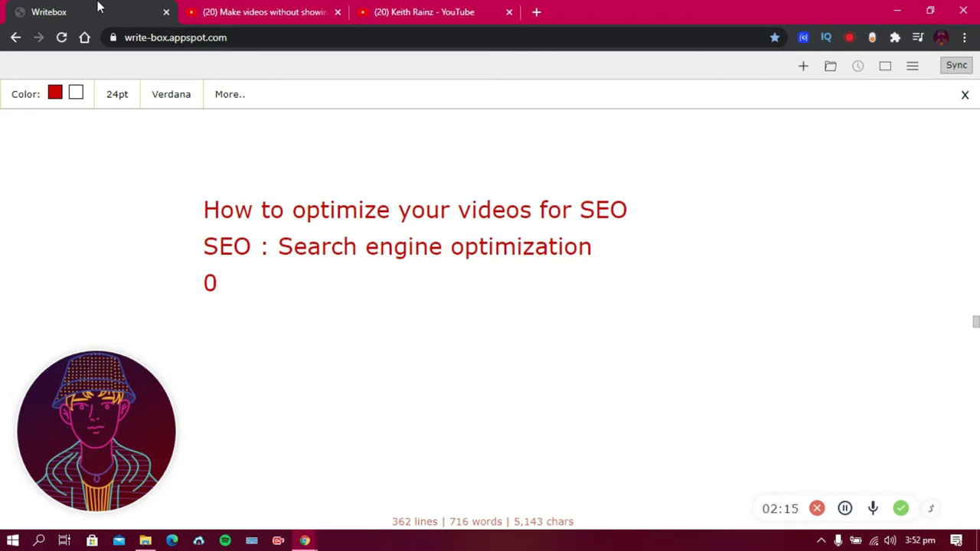
pyautogui.click(386, 7)
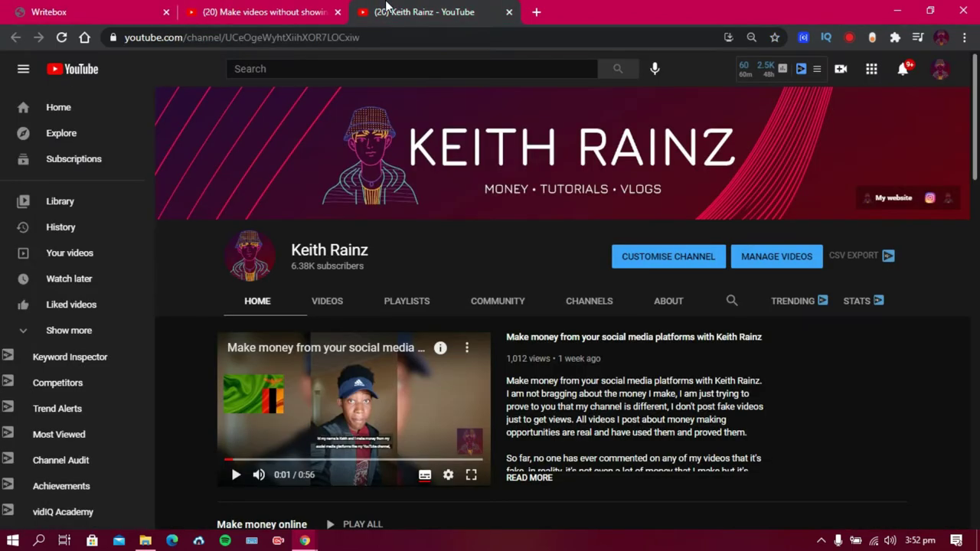
pyautogui.click(243, 10)
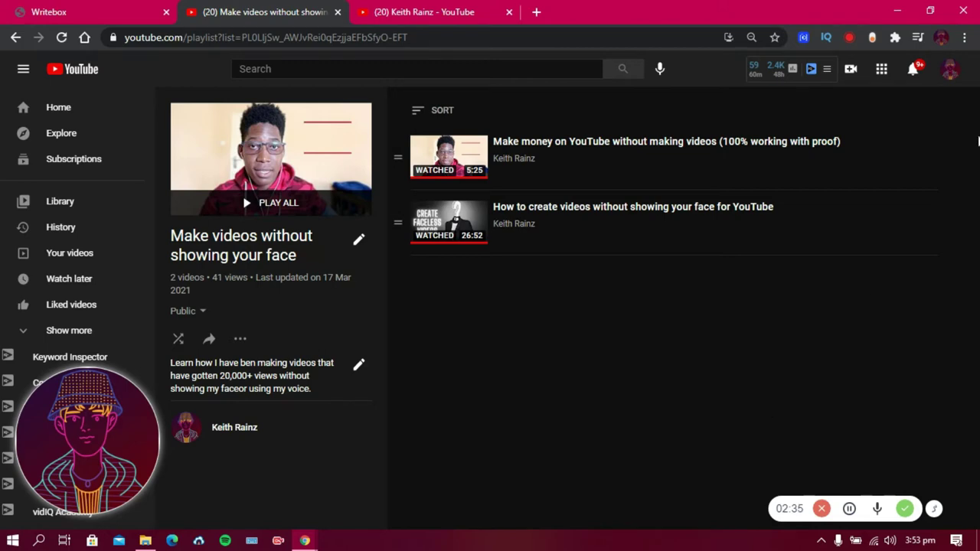
# - Open the Zambian channel featured on the main YouTube channel and look through its uploads, popular videos and playlist
pyautogui.click(449, 6)
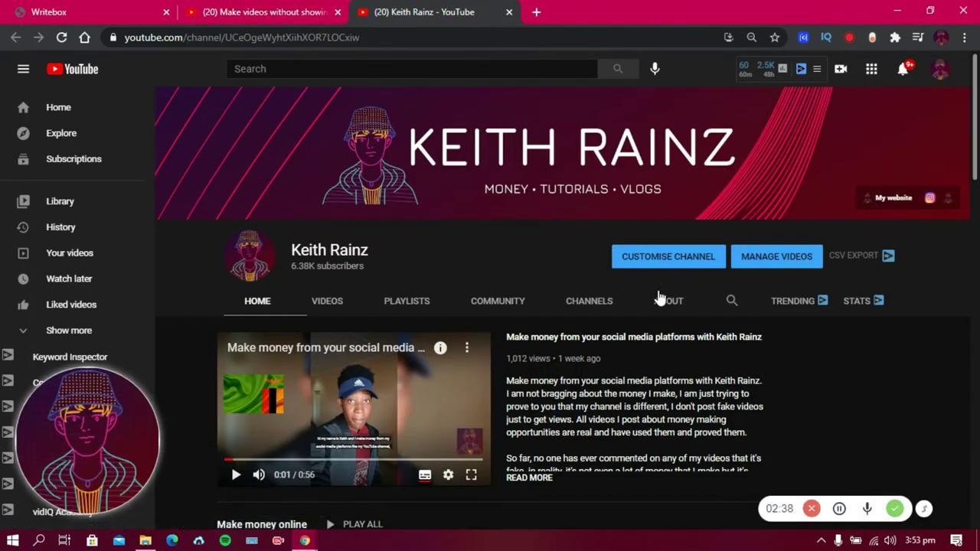
pyautogui.click(605, 307)
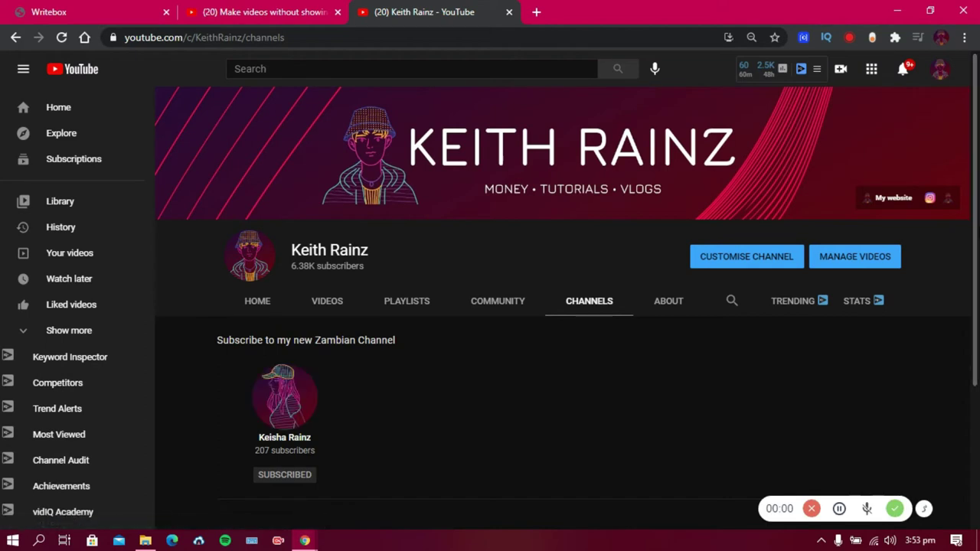
pyautogui.scroll(-2, 603, 320)
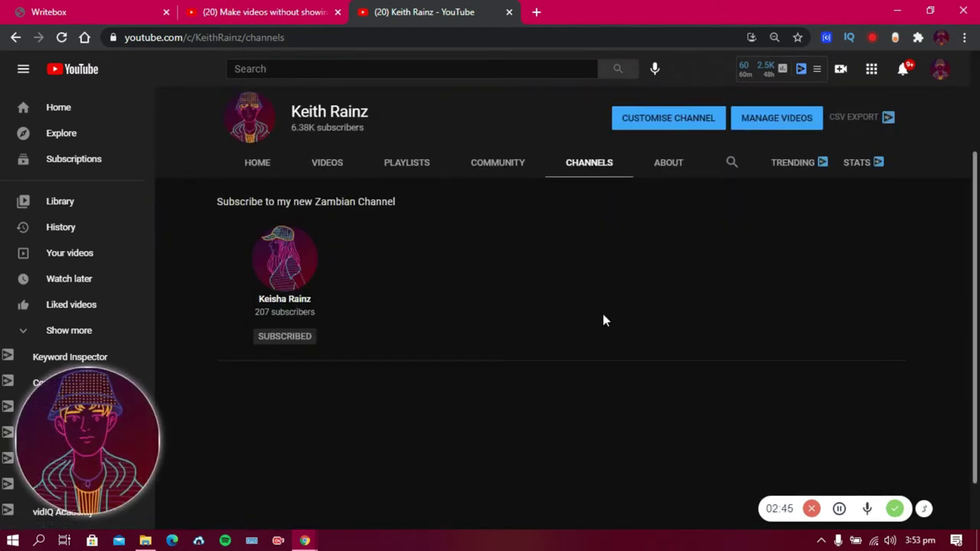
pyautogui.click(285, 301)
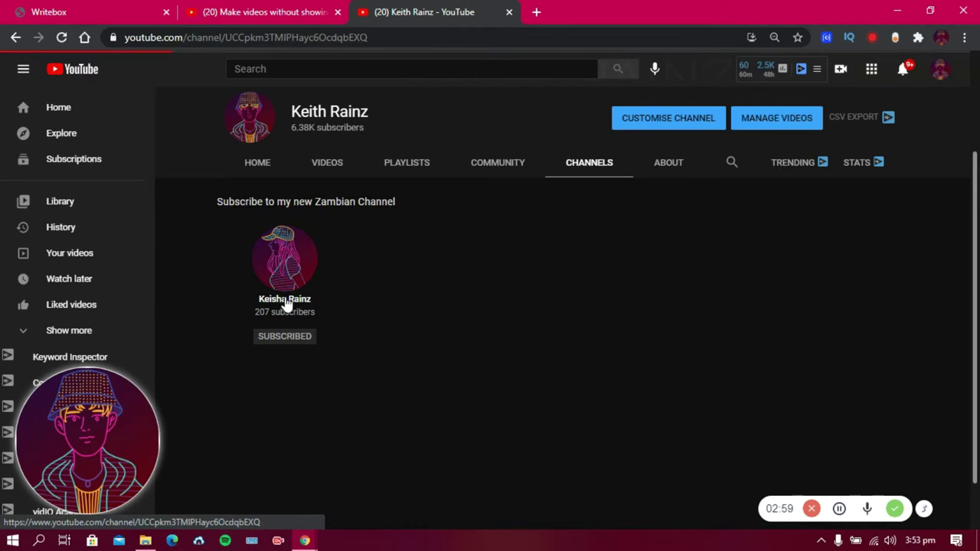
pyautogui.click(311, 11)
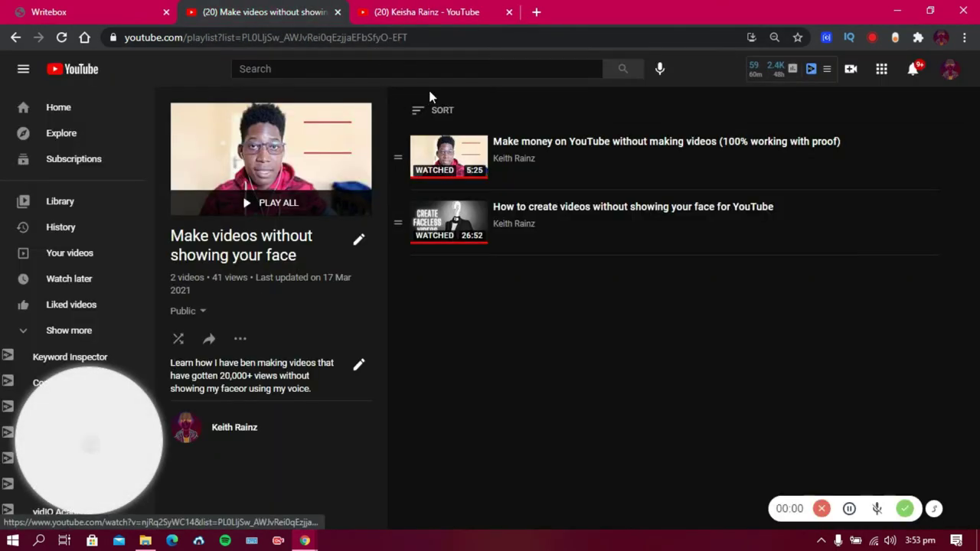
pyautogui.click(458, 6)
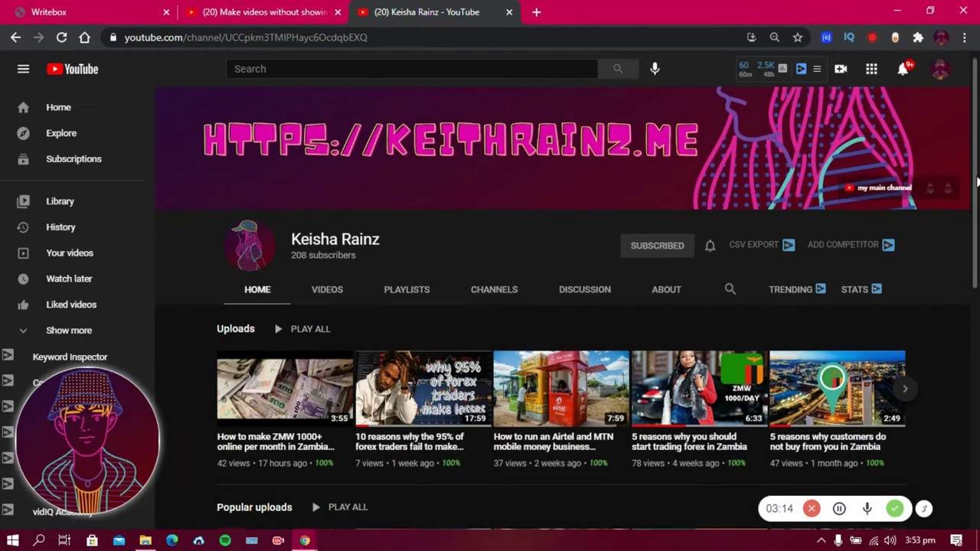
pyautogui.scroll(-4, 977, 196)
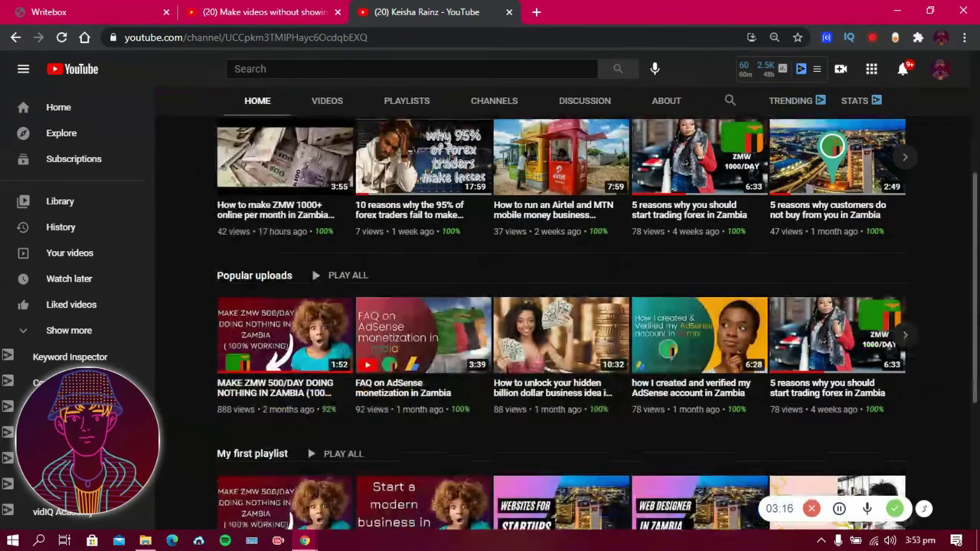
pyautogui.scroll(-1, 978, 356)
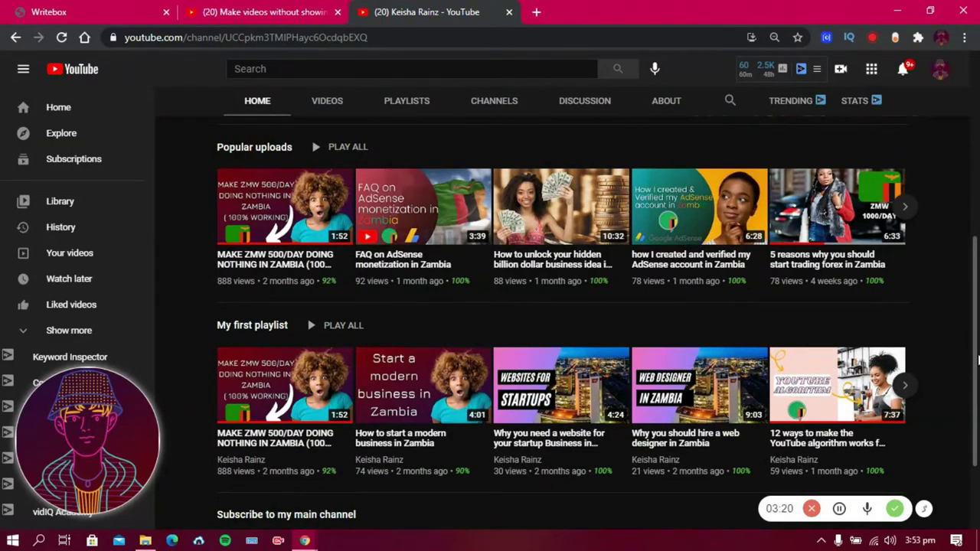
pyautogui.moveTo(978, 360); pyautogui.dragTo(967, 211)
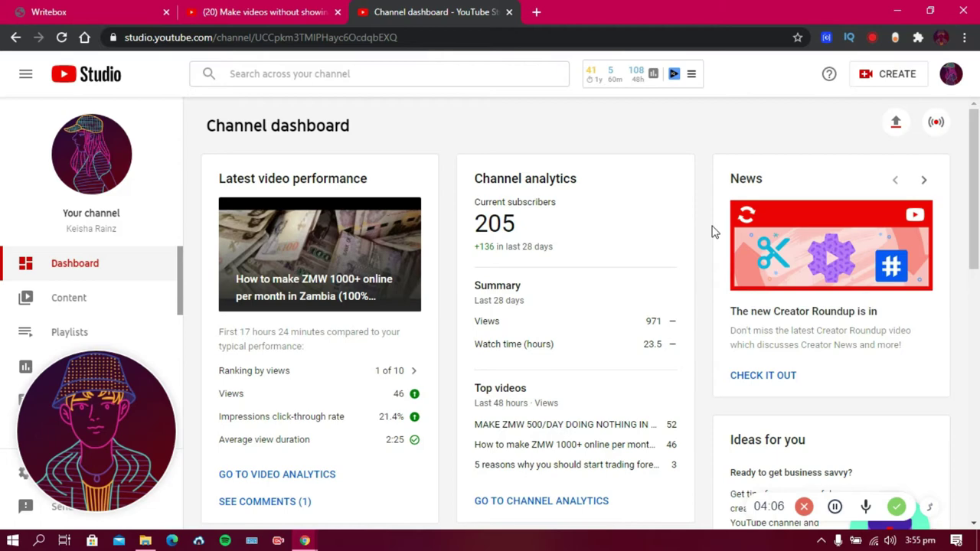
# - In YouTube Studio, open the details of the video "How to make ZMW 1000+ online per month in Zambia" for editing
pyautogui.moveTo(976, 212); pyautogui.dragTo(977, 246)
pyautogui.click(835, 506)
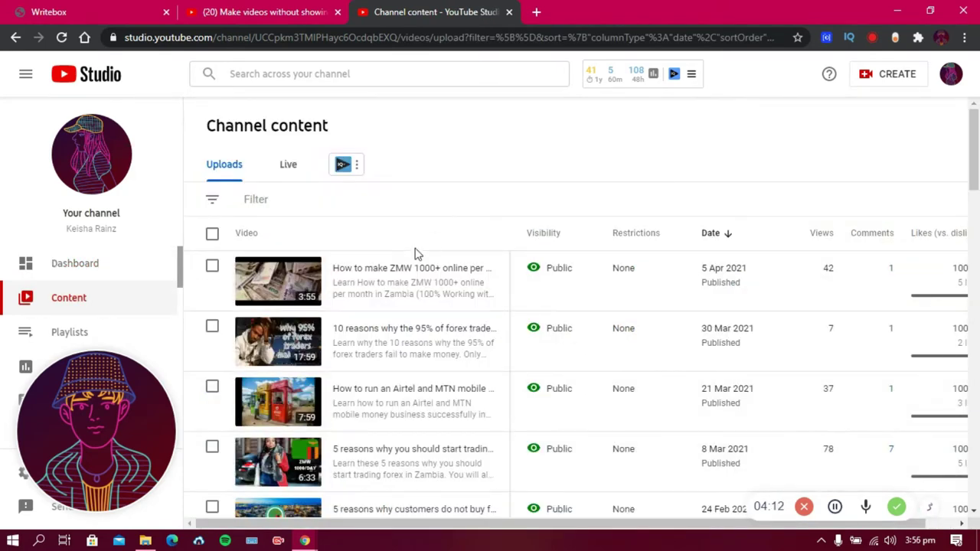
pyautogui.moveTo(387, 280)
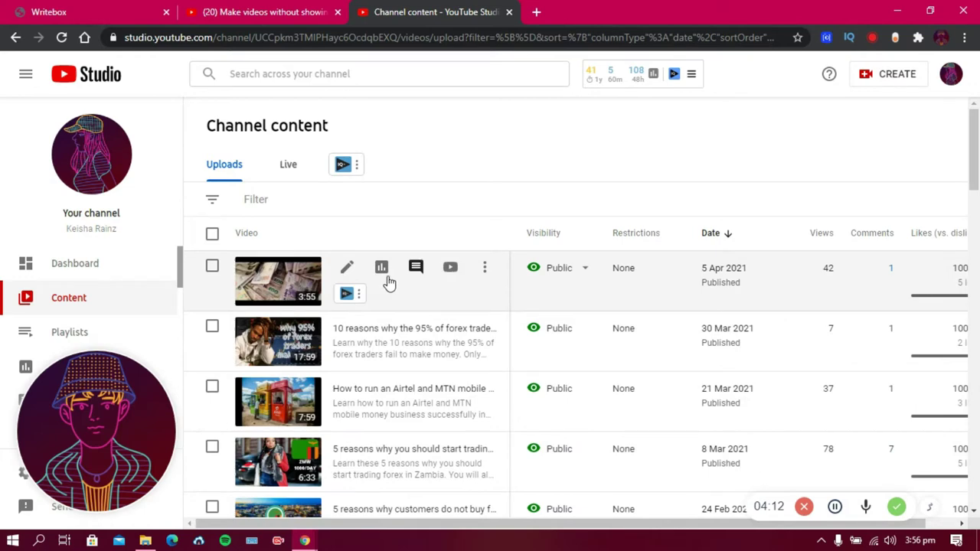
pyautogui.click(349, 268)
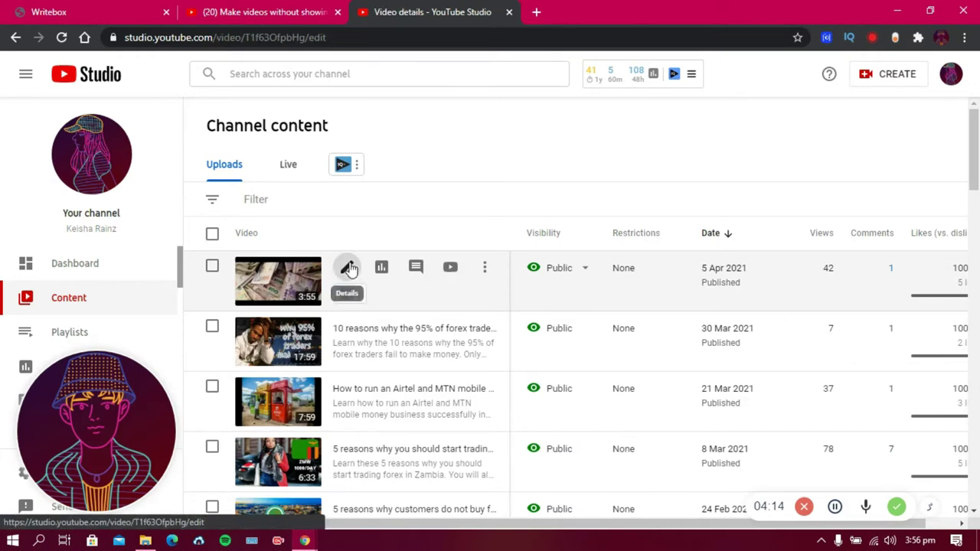
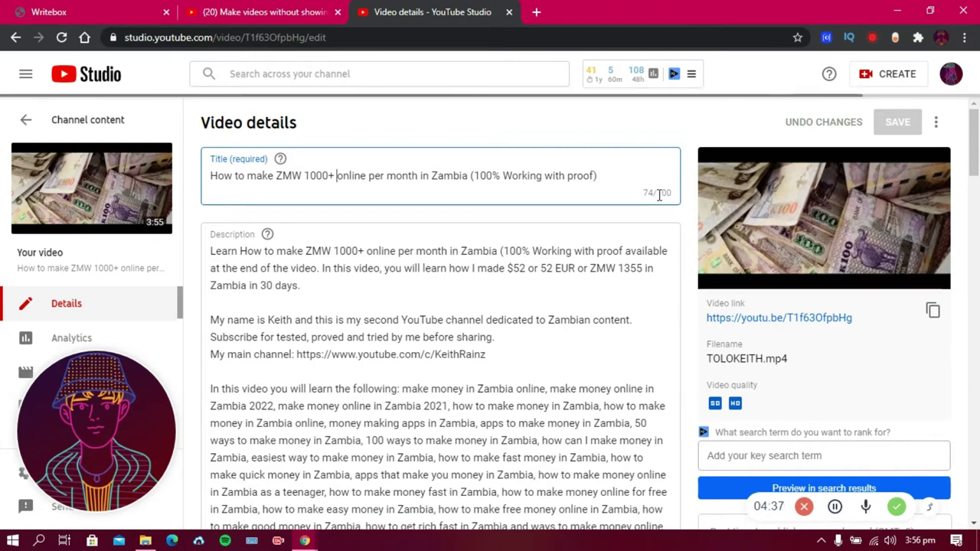
# - Examine the wording of the video's title, especially the closing phrase "(100% Working with proof)"
pyautogui.hotkey('ctrl', 'a')
pyautogui.click(504, 176)
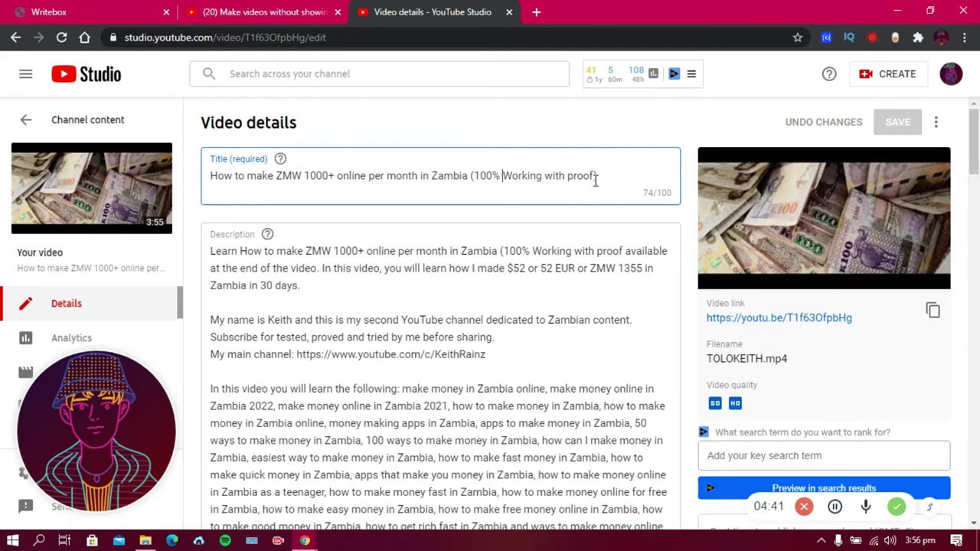
pyautogui.hotkey('shift', 'End')
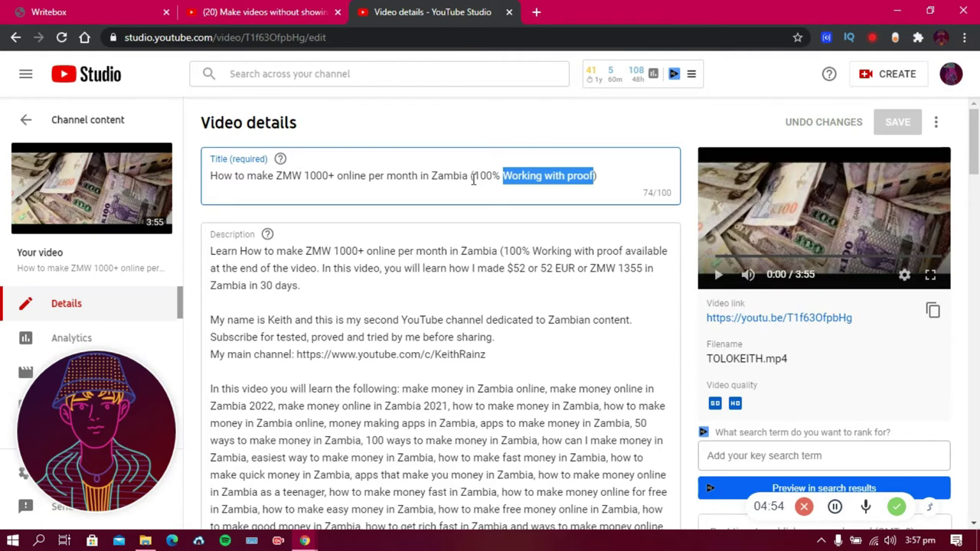
pyautogui.click(472, 177)
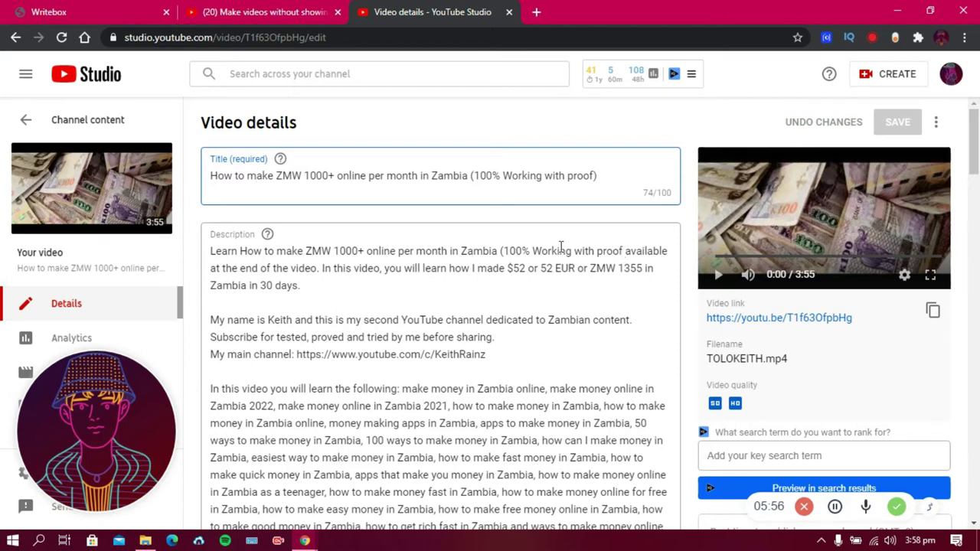
# - Examine the video description's opening summary, channel introduction, keyword paragraph and links section
pyautogui.moveTo(322, 269); pyautogui.dragTo(345, 269)
pyautogui.click(375, 269)
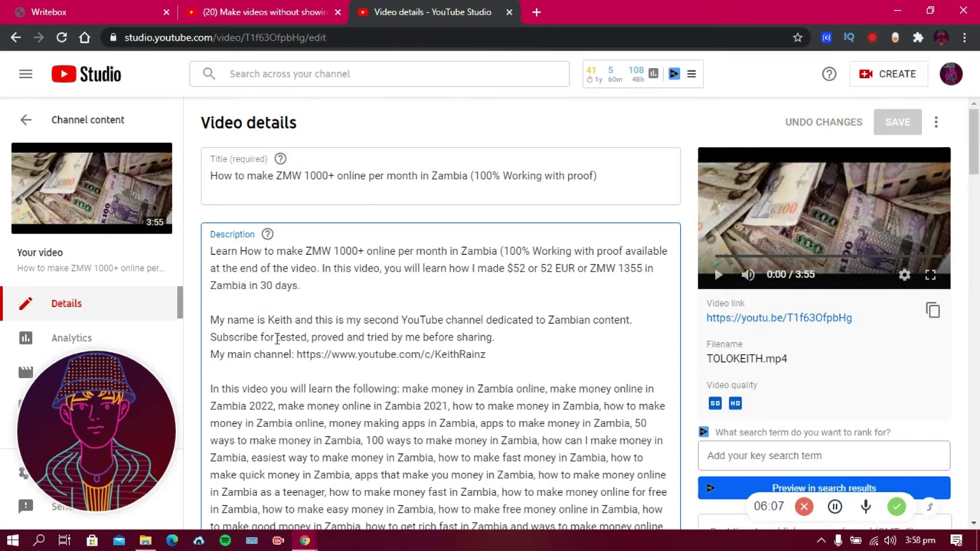
pyautogui.click(211, 320)
pyautogui.moveTo(215, 319); pyautogui.dragTo(242, 325)
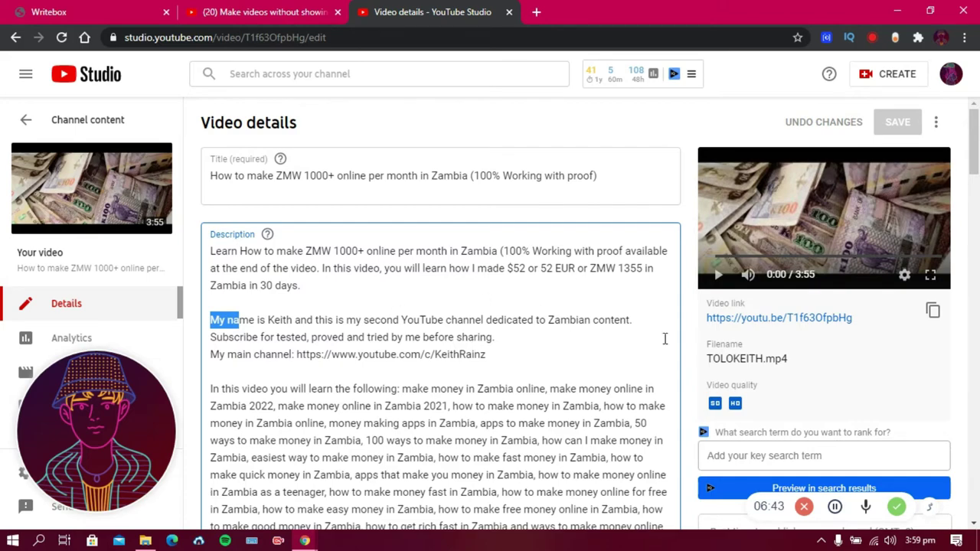
pyautogui.scroll(-3, 936, 192)
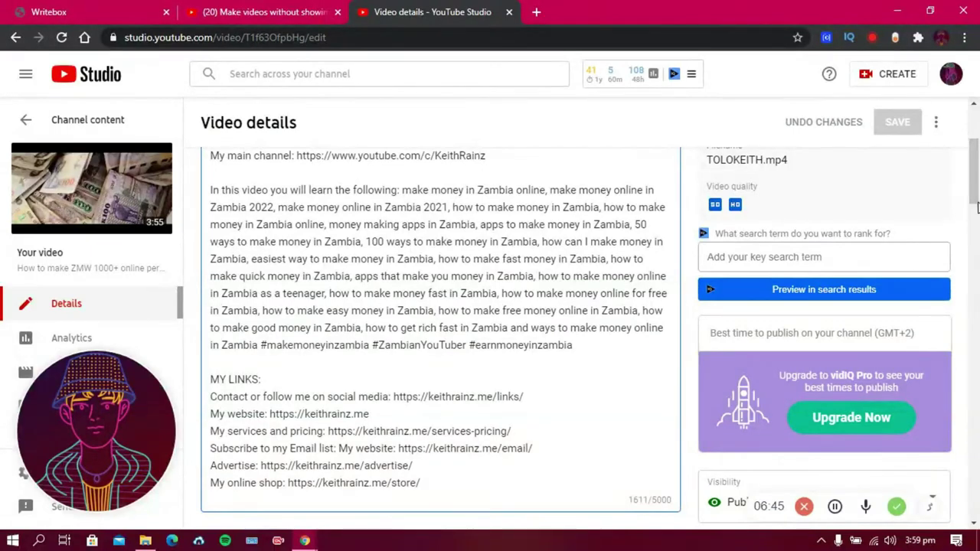
pyautogui.scroll(2, 977, 207)
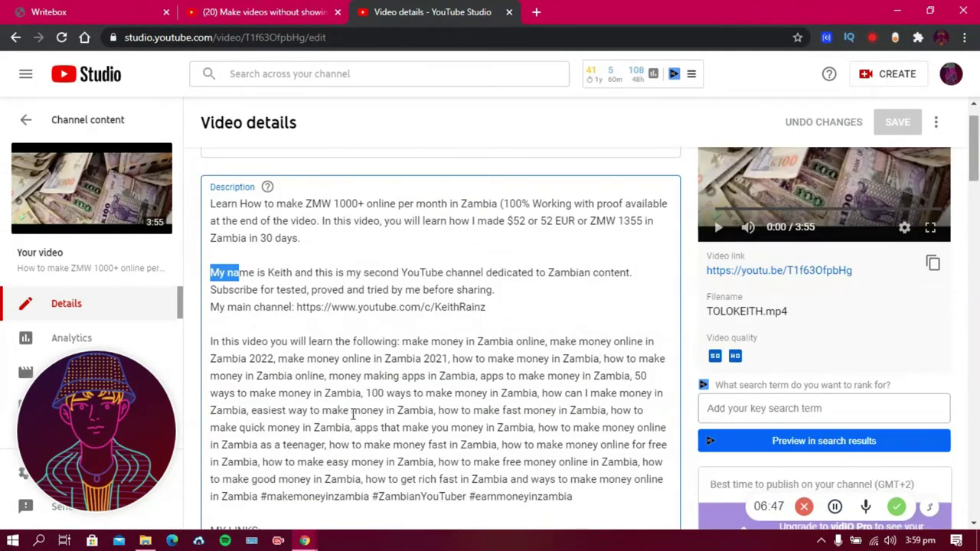
pyautogui.moveTo(235, 345); pyautogui.dragTo(476, 410)
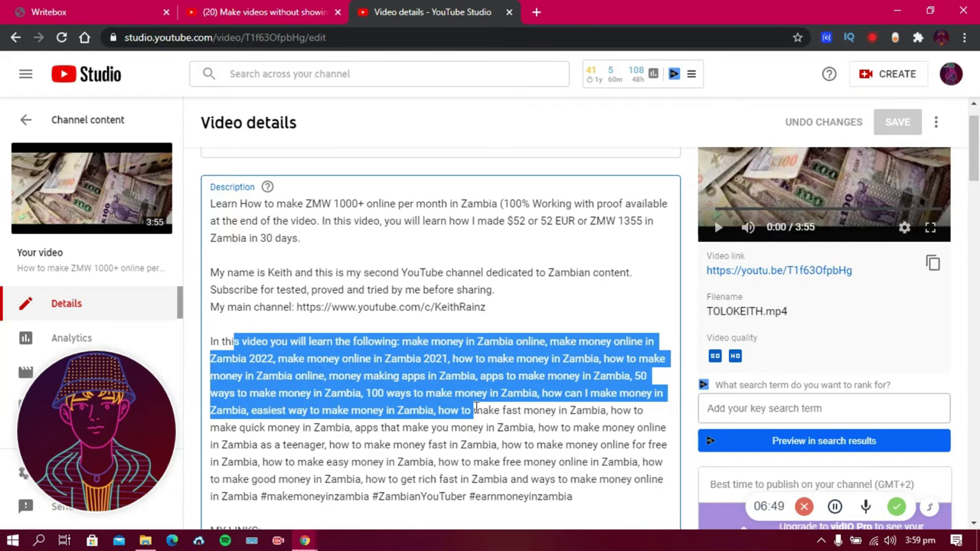
pyautogui.click(316, 240)
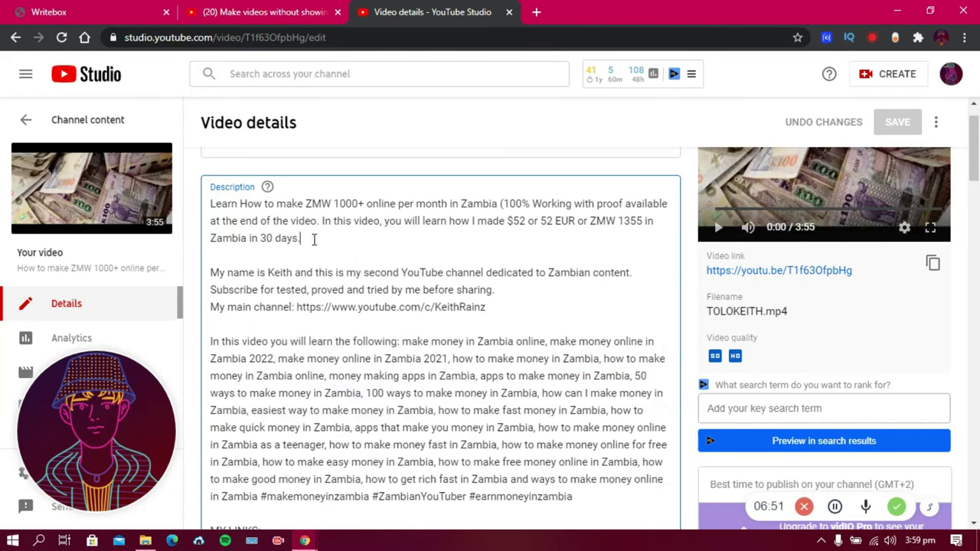
pyautogui.click(210, 204)
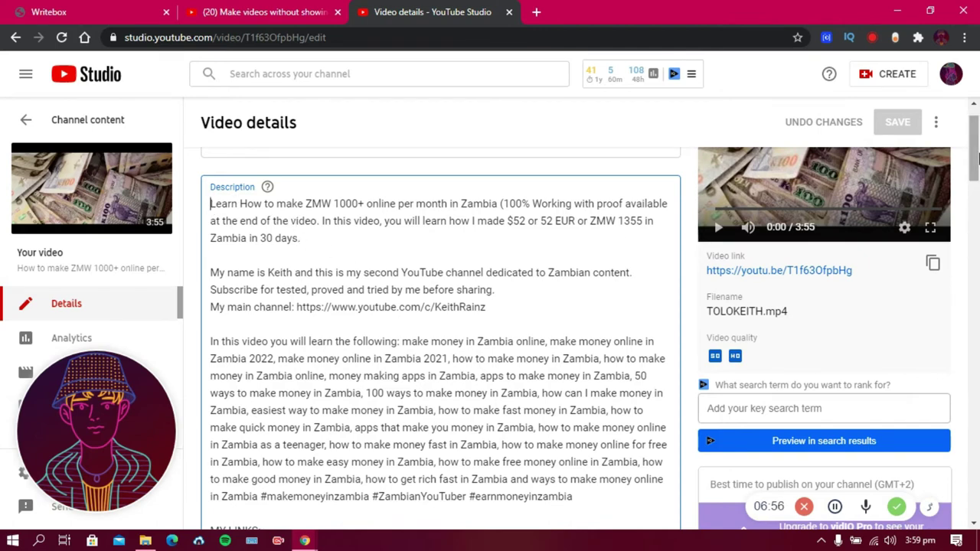
# - Compare the video's title with the first sentence of its description, focusing on the phrase "online per month in Zambia"
pyautogui.scroll(1, 976, 132)
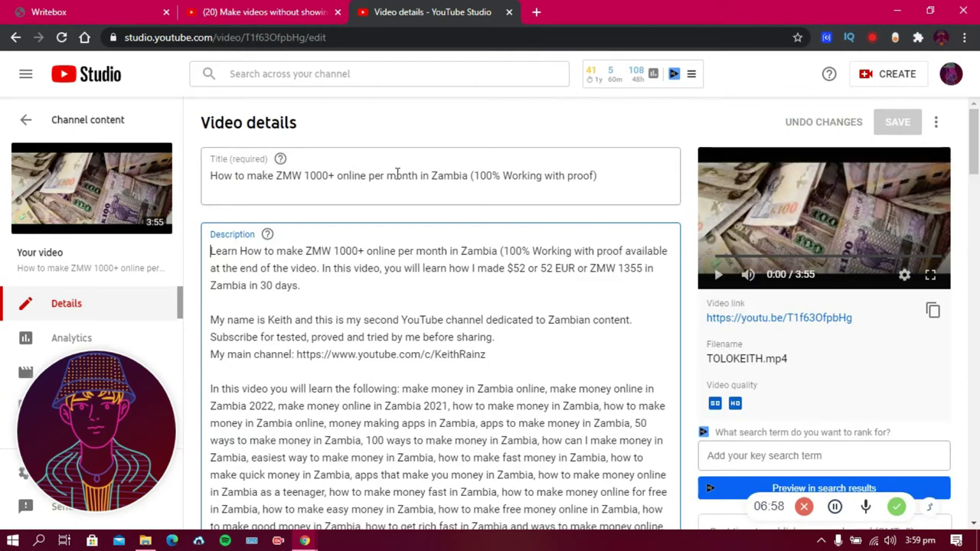
pyautogui.moveTo(497, 252); pyautogui.dragTo(380, 253)
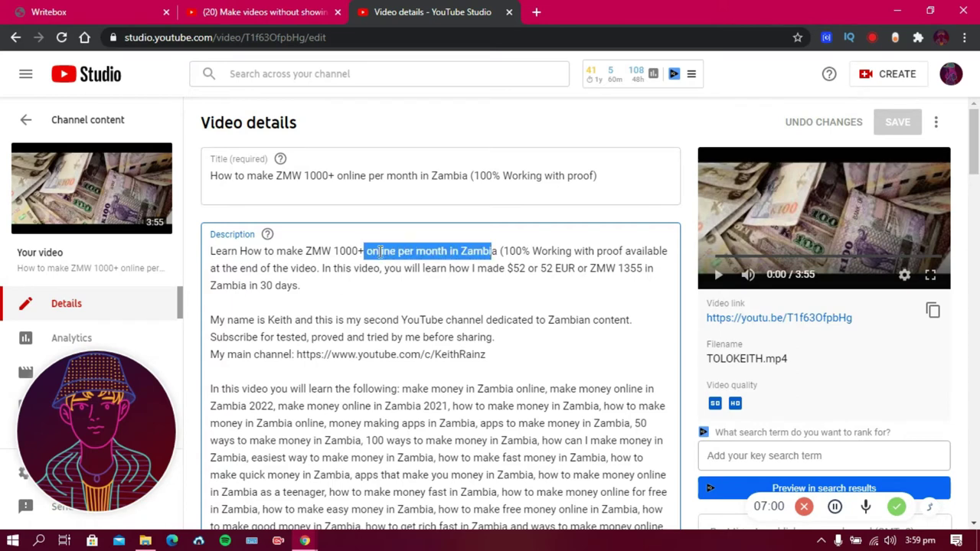
pyautogui.click(478, 250)
pyautogui.click(398, 249)
pyautogui.doubleClick(399, 245)
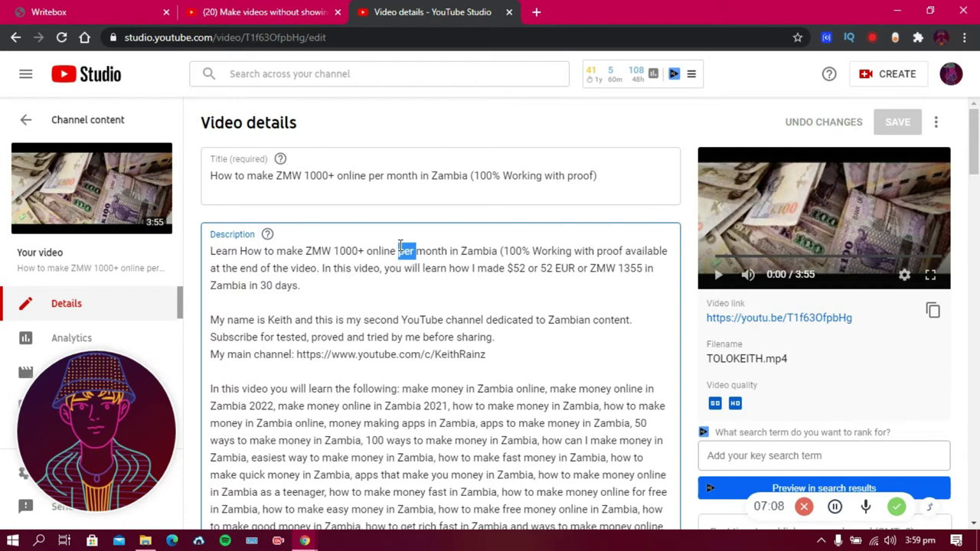
# - Insert three blank lines above the opening sentence of the video description
pyautogui.click(212, 251)
pyautogui.press('Return')
pyautogui.press('Return')
pyautogui.press('Return')
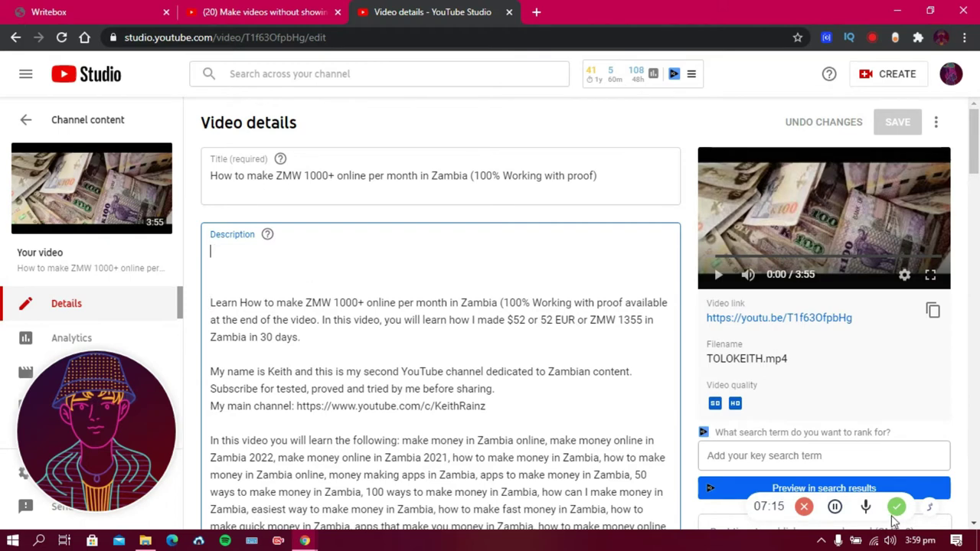
# - Write "like, comment and subscribe" on the first line of the video description
pyautogui.click(837, 507)
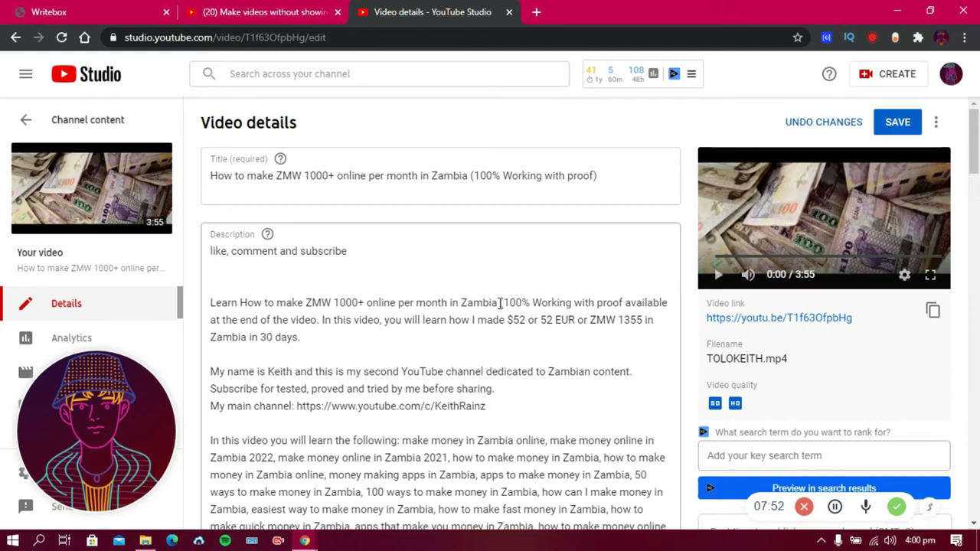
pyautogui.click(383, 263)
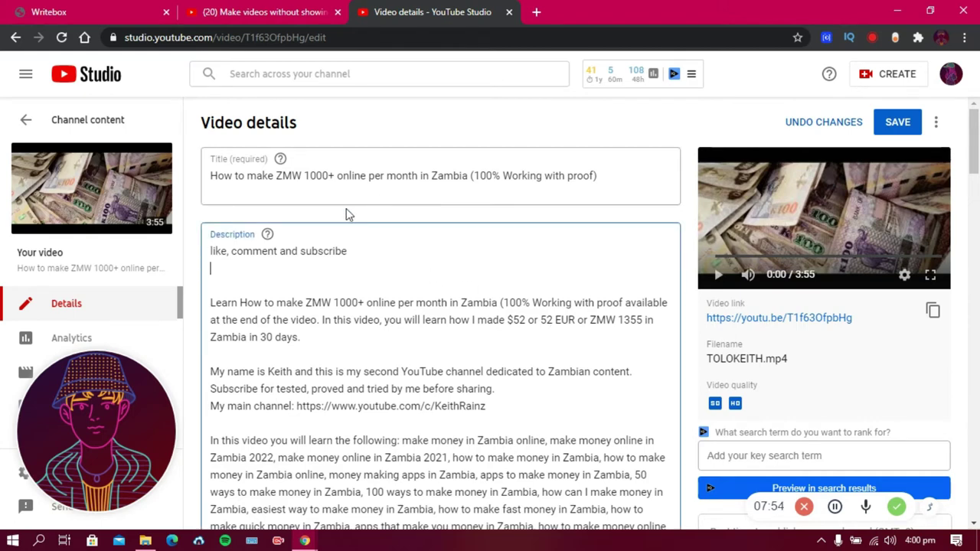
pyautogui.moveTo(210, 253); pyautogui.dragTo(261, 253)
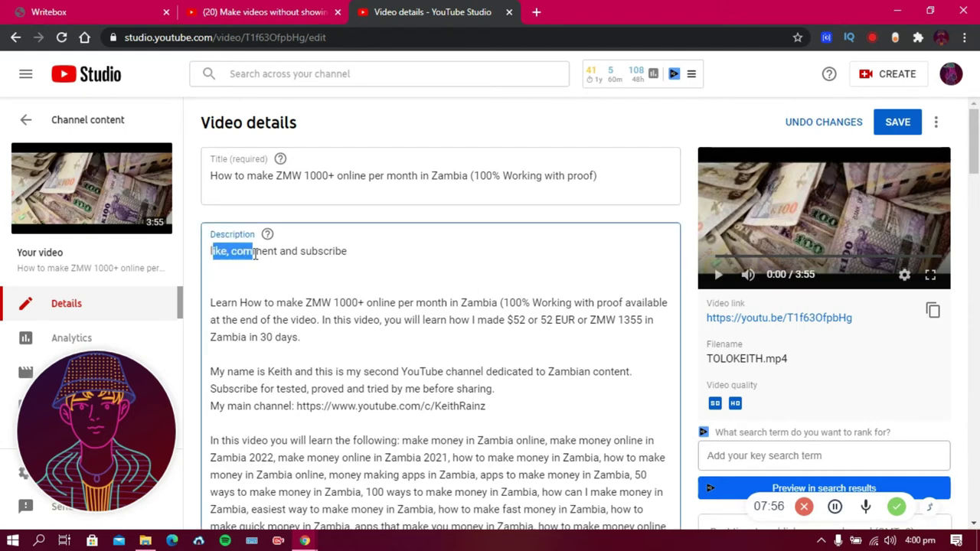
pyautogui.click(361, 256)
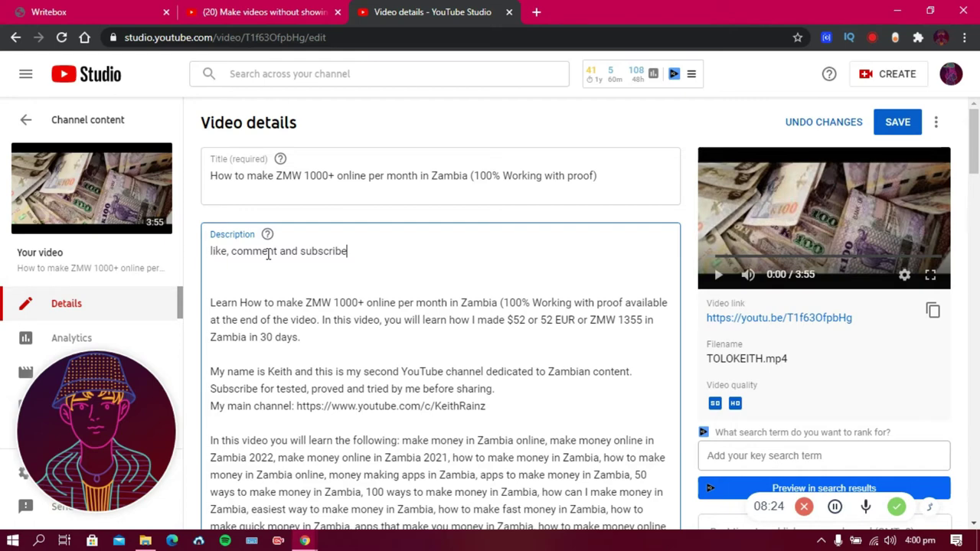
# - Delete "like, comment and subscribe" and the blank lines above the description's opening sentence
pyautogui.press('Home')
pyautogui.moveTo(213, 305); pyautogui.dragTo(212, 242)
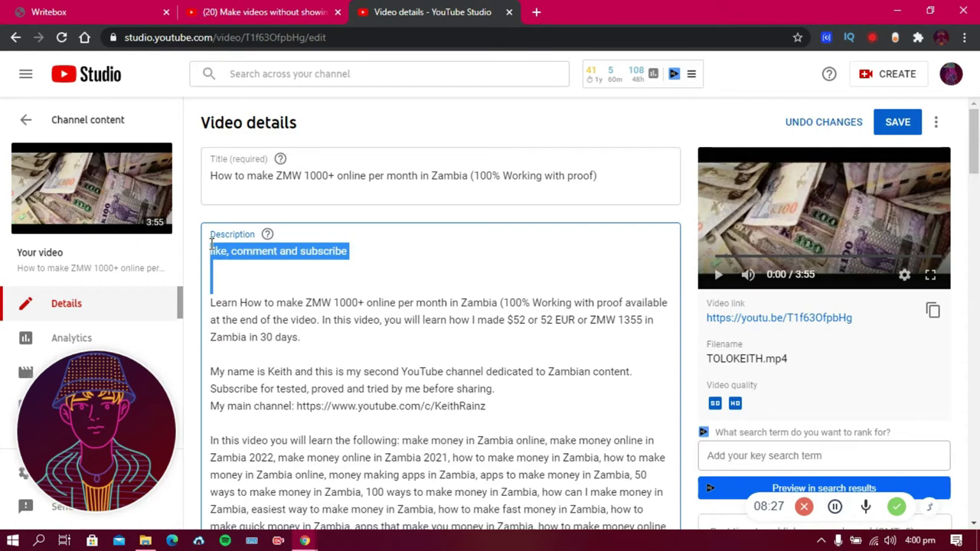
pyautogui.press('BackSpace')
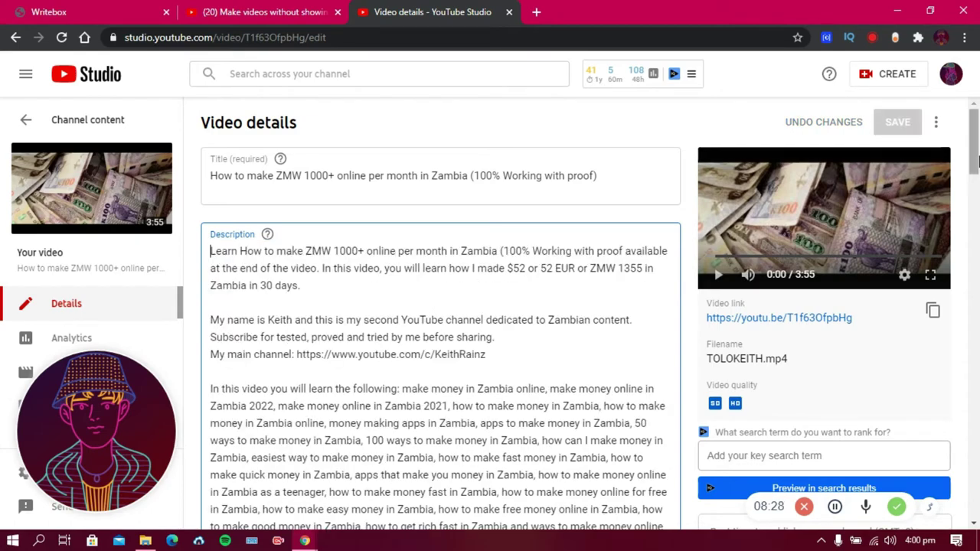
# - Examine the description's keyword paragraph, starting "In this video you will learn the following"
pyautogui.scroll(-5, 978, 165)
pyautogui.scroll(3, 977, 176)
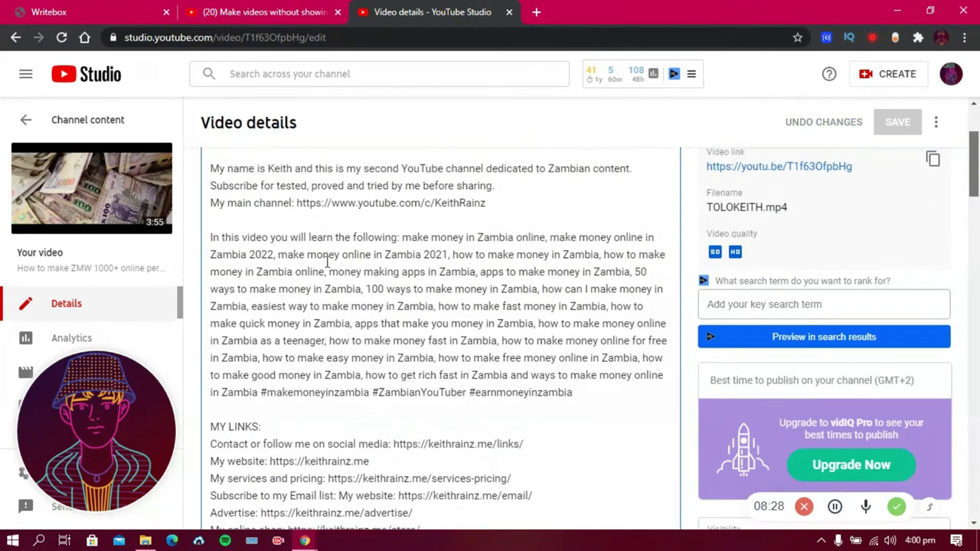
pyautogui.moveTo(300, 255); pyautogui.dragTo(426, 321)
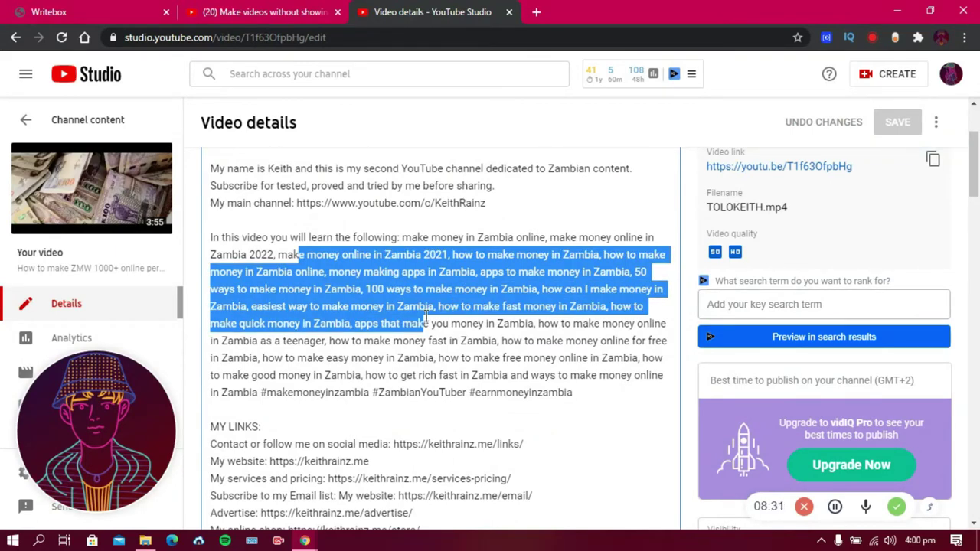
pyautogui.click(357, 259)
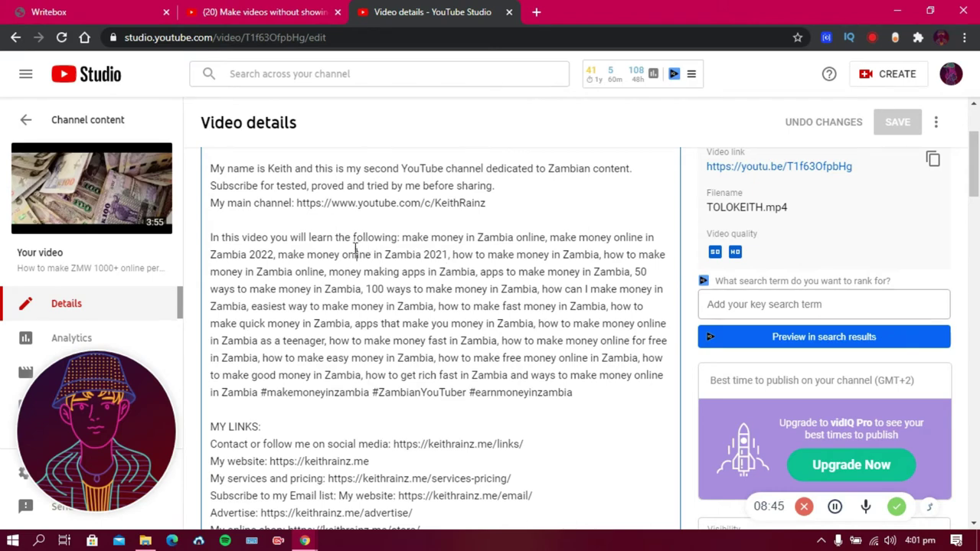
pyautogui.moveTo(323, 254); pyautogui.dragTo(436, 289)
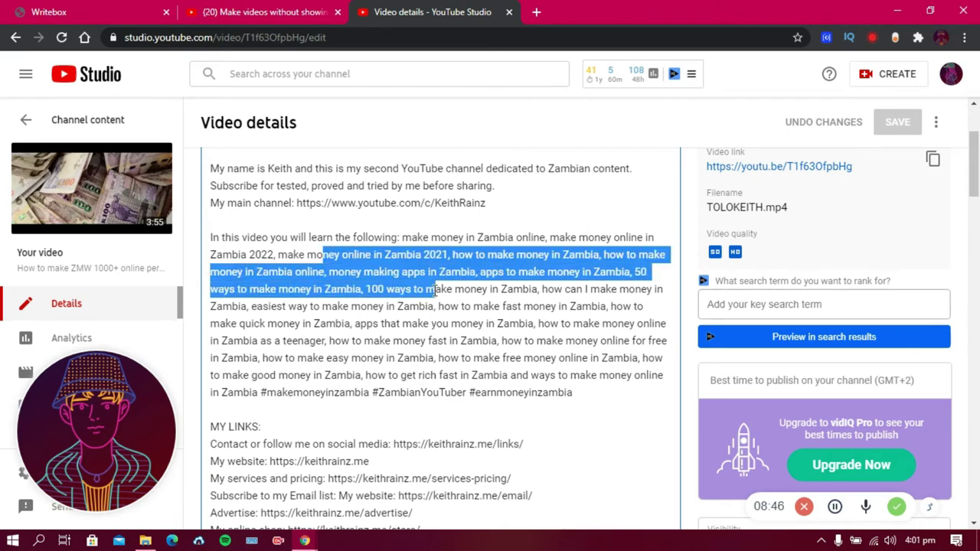
pyautogui.click(399, 202)
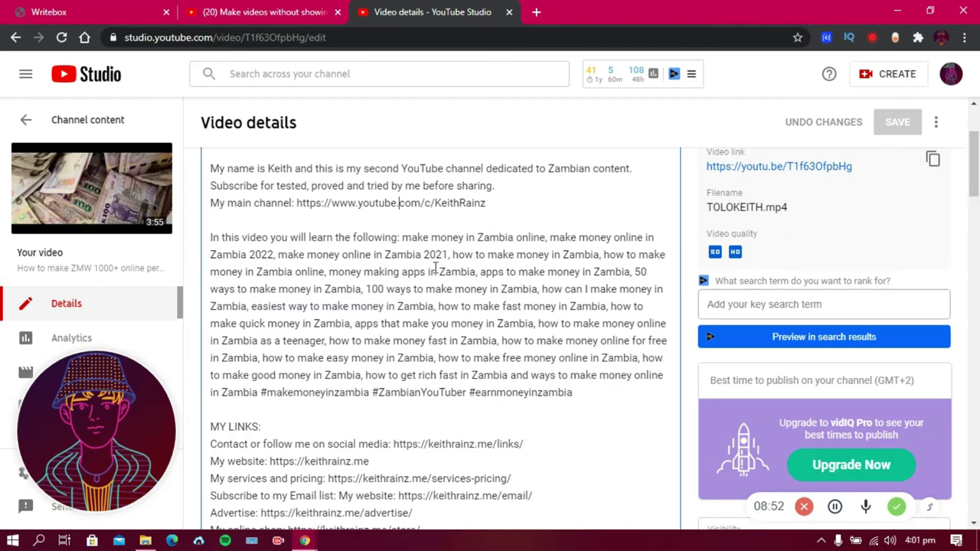
pyautogui.scroll(2, 977, 194)
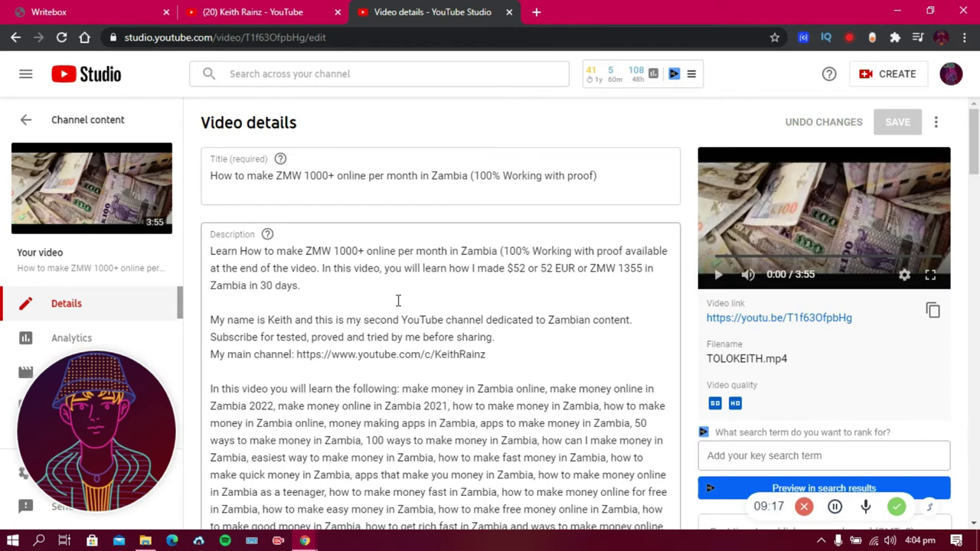
# - Copy "you will learn how I made $52 or 52 EUR or ZMW 1355 in Zambia in 30 days" from the description and search YouTube for it
pyautogui.click(385, 267)
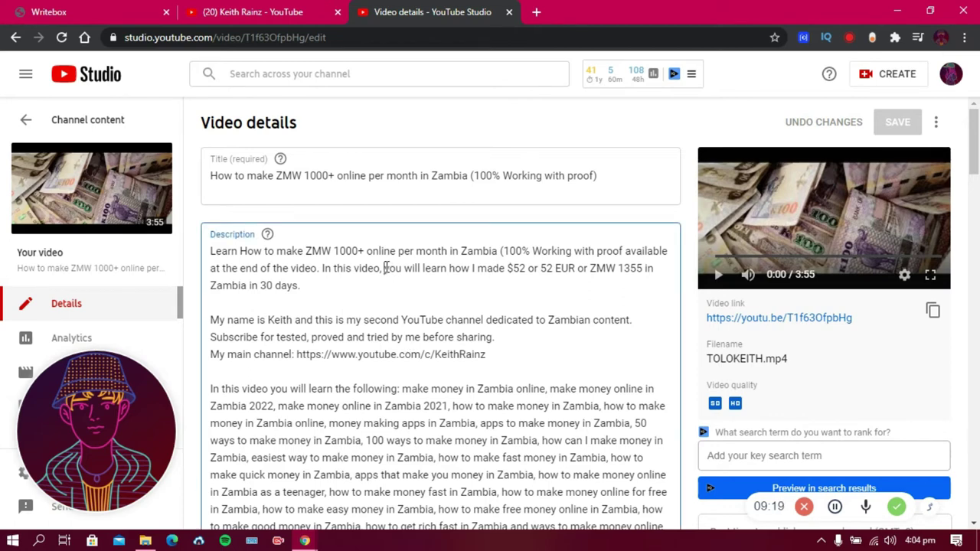
pyautogui.keyDown('shift'); pyautogui.click(395, 289); pyautogui.keyUp('shift')
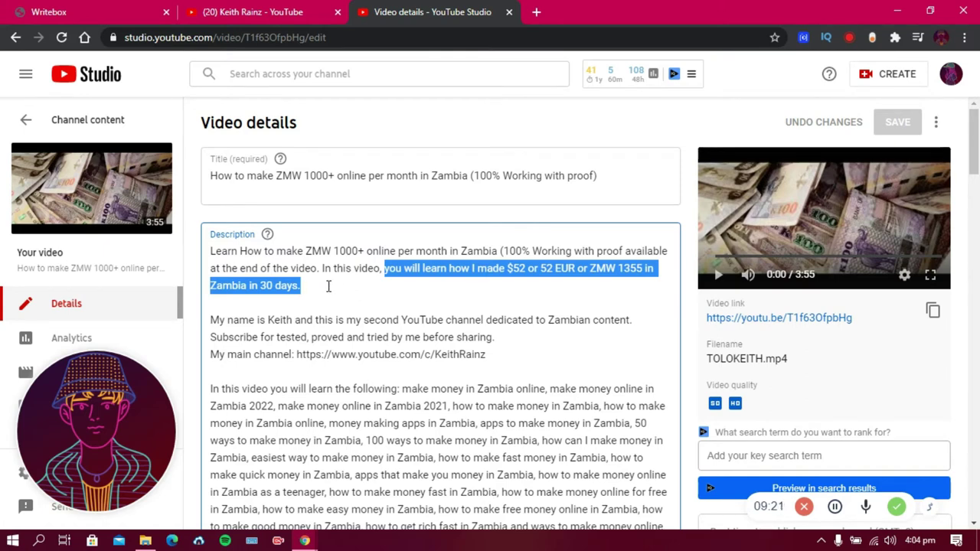
pyautogui.rightClick(284, 286)
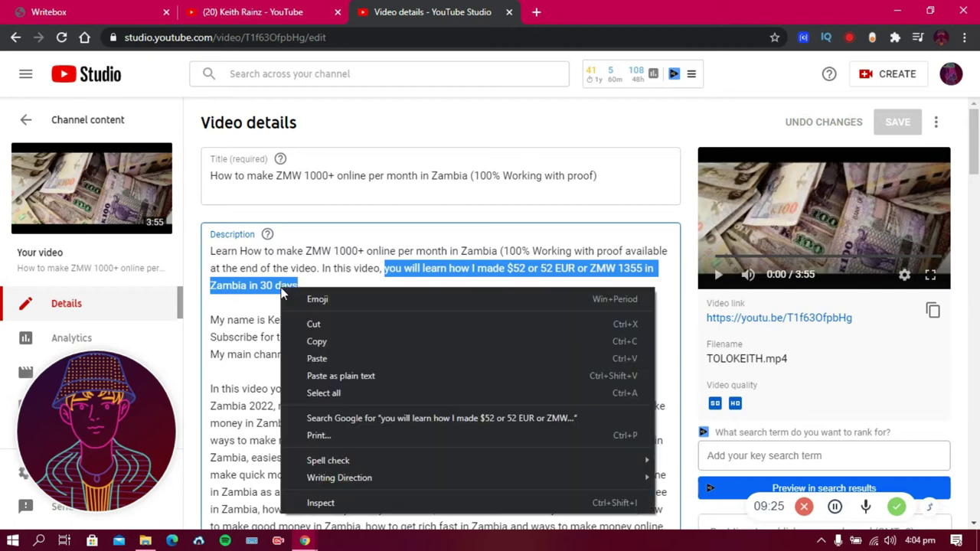
pyautogui.click(321, 339)
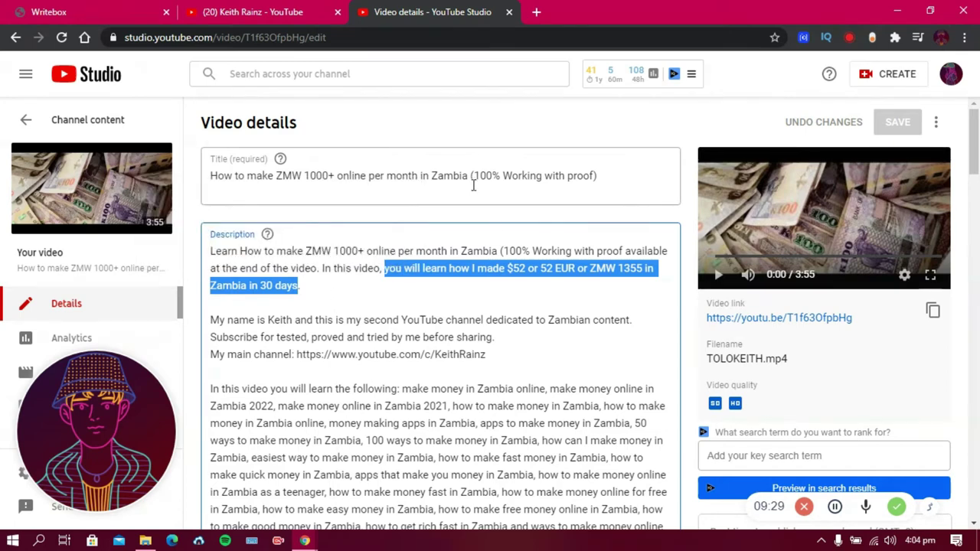
pyautogui.click(264, 13)
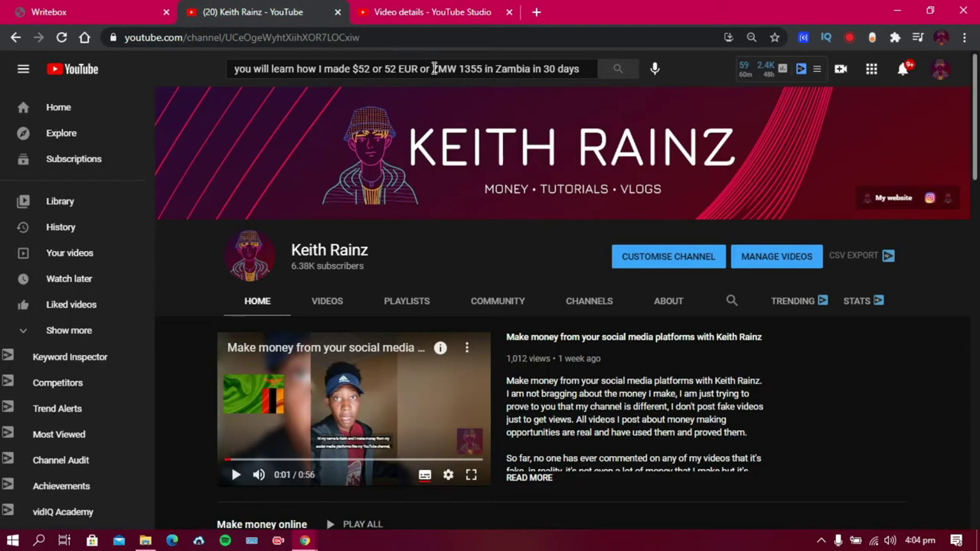
pyautogui.click(433, 69)
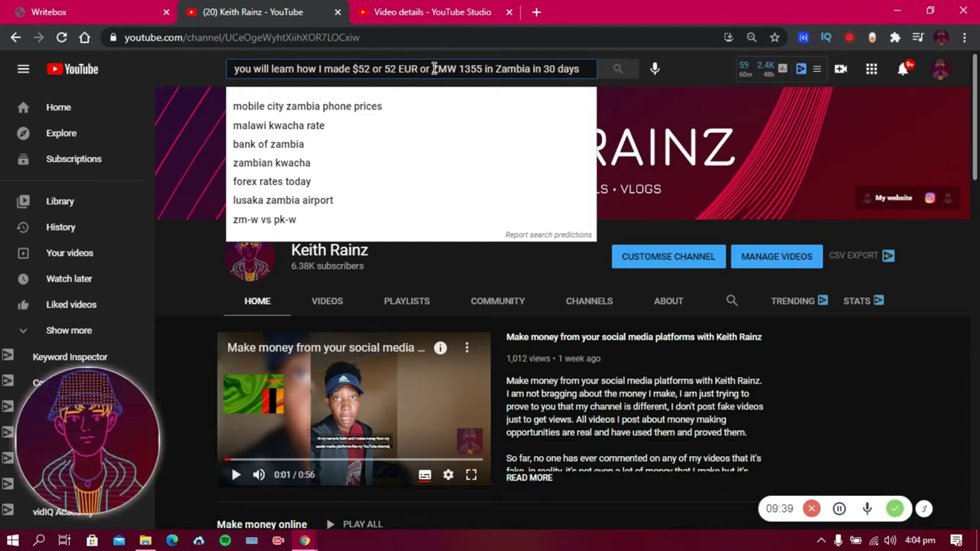
pyautogui.press('Return')
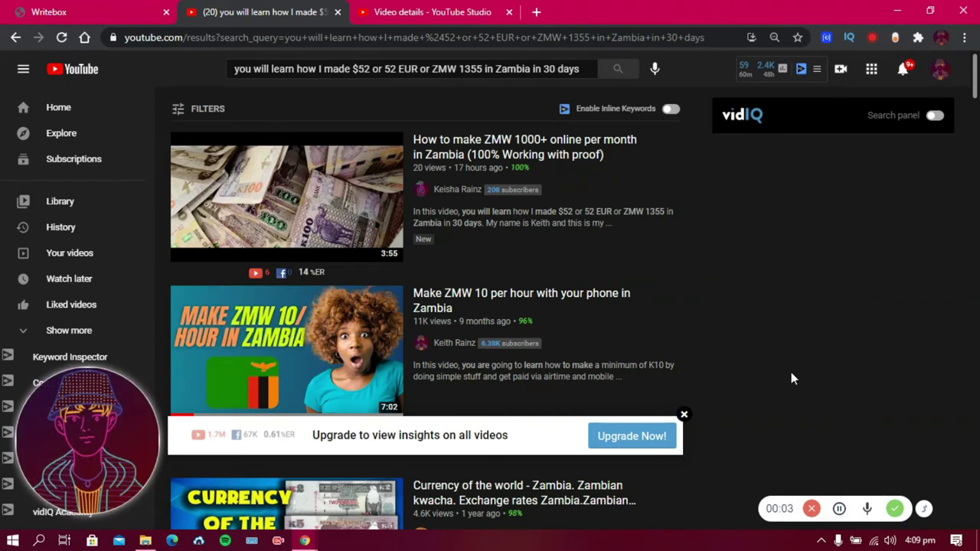
# - Return to the video details in YouTube Studio and review the description's links and the thumbnail options
pyautogui.click(447, 11)
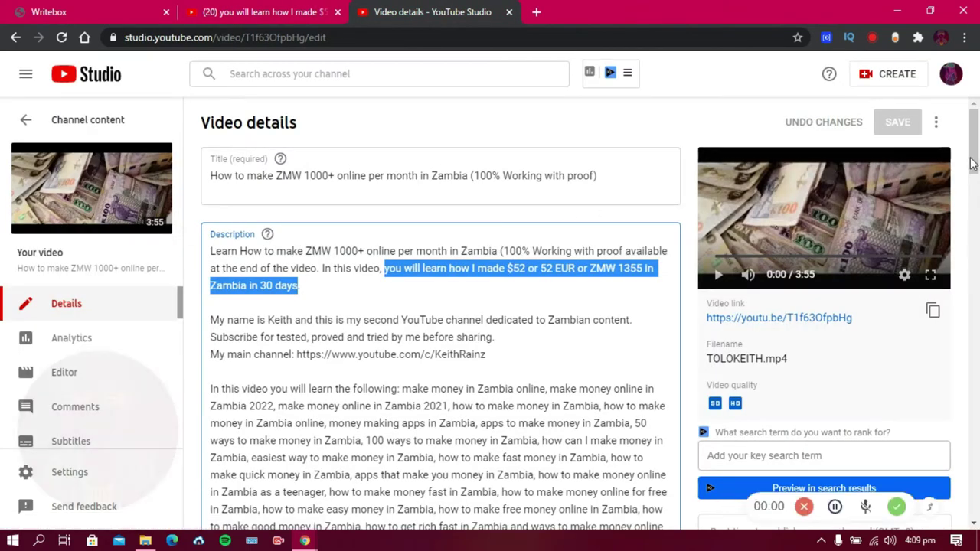
pyautogui.scroll(-1, 979, 211)
pyautogui.scroll(-5, 979, 211)
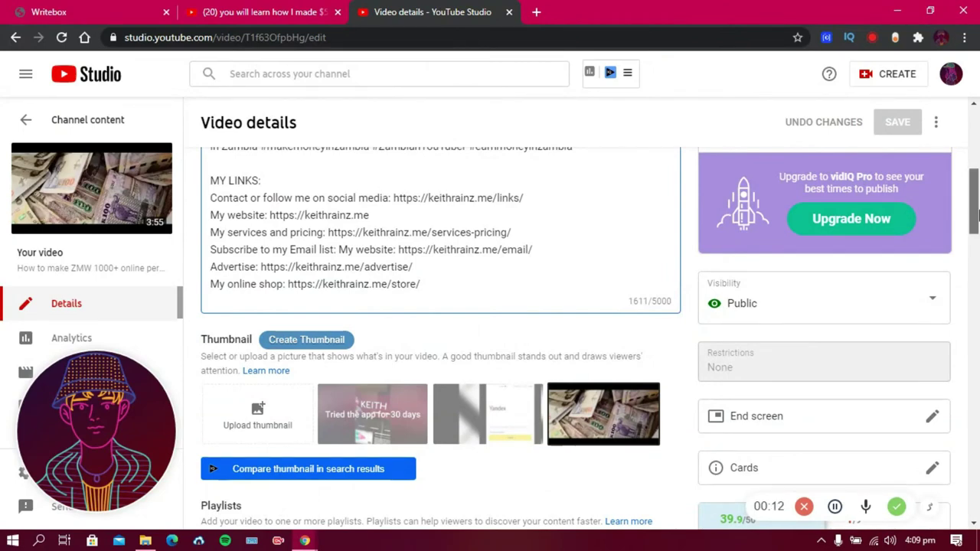
pyautogui.scroll(-1, 977, 219)
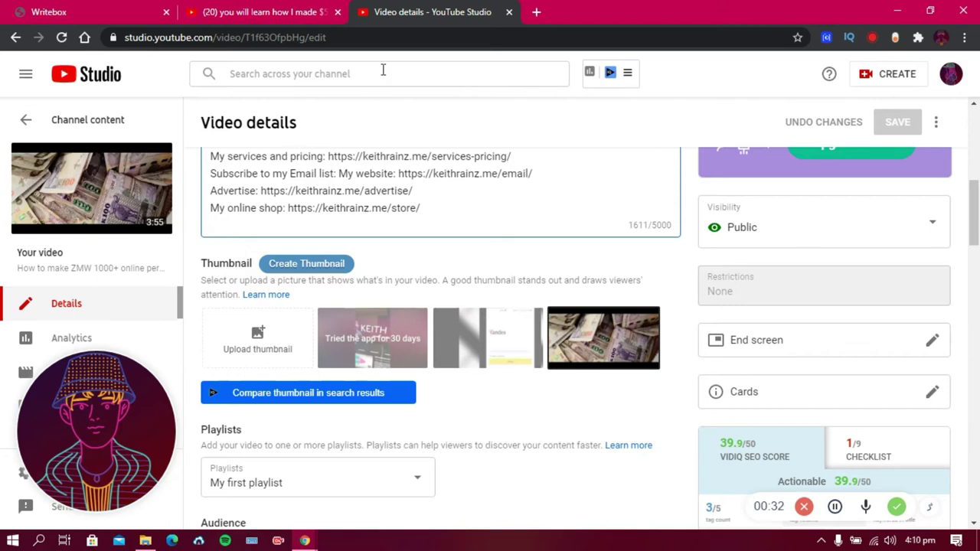
pyautogui.click(536, 14)
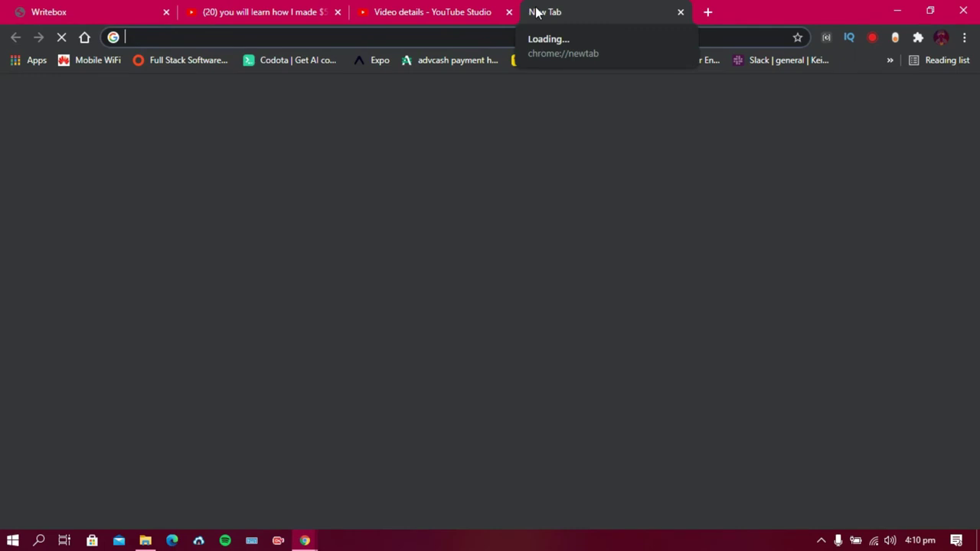
pyautogui.click(487, 14)
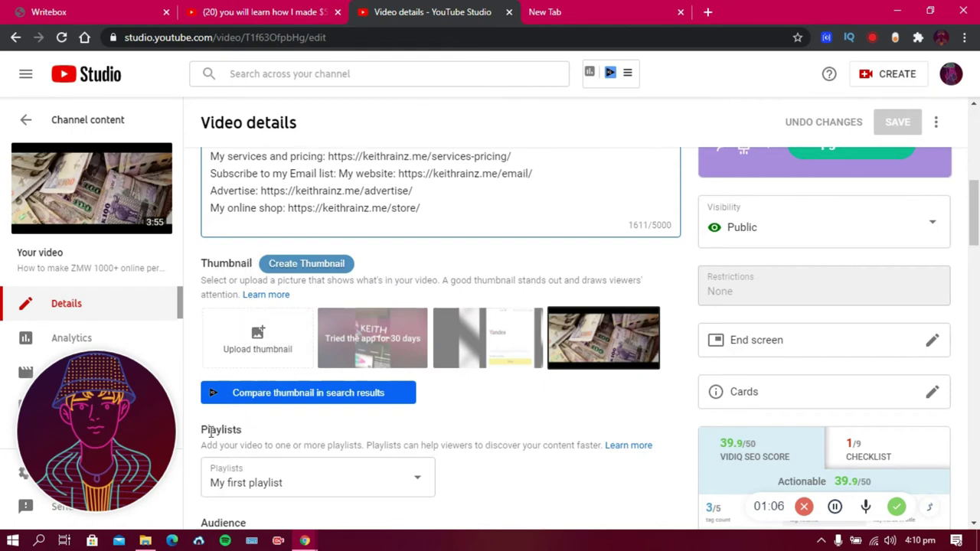
# - Review the video's playlist, audience and age restriction settings
pyautogui.moveTo(201, 430); pyautogui.dragTo(243, 445)
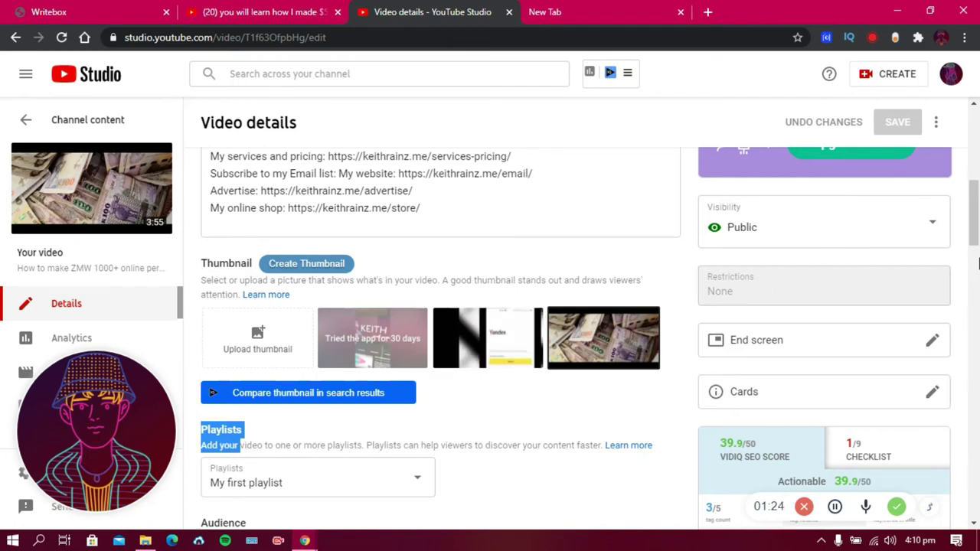
pyautogui.scroll(-3, 978, 264)
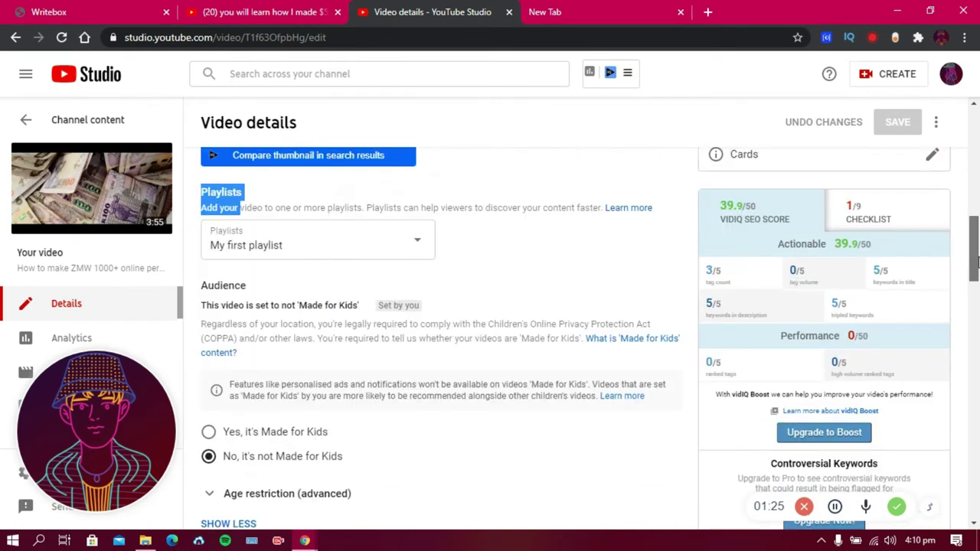
pyautogui.scroll(-2, 978, 264)
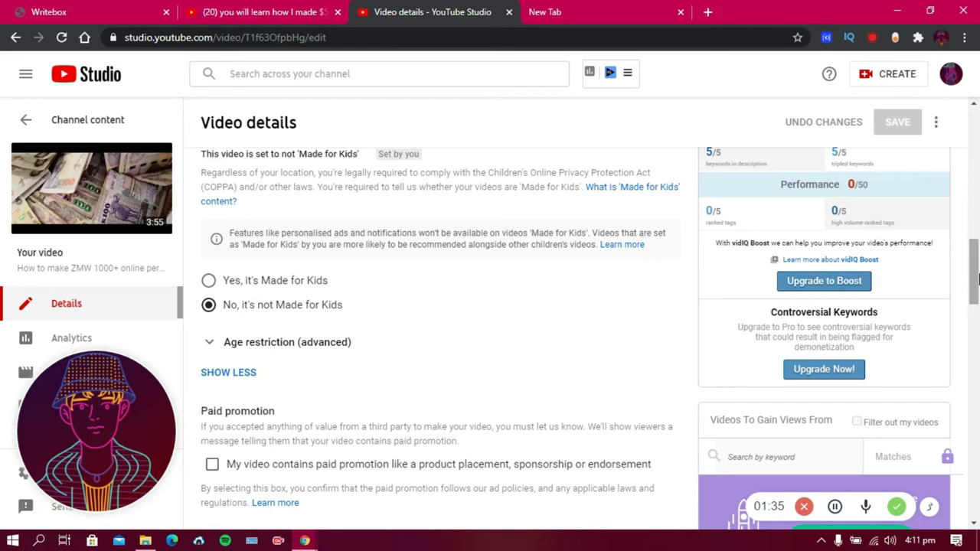
# - Review the video's paid promotion setting and read through its list of tags
pyautogui.moveTo(973, 279); pyautogui.dragTo(978, 307)
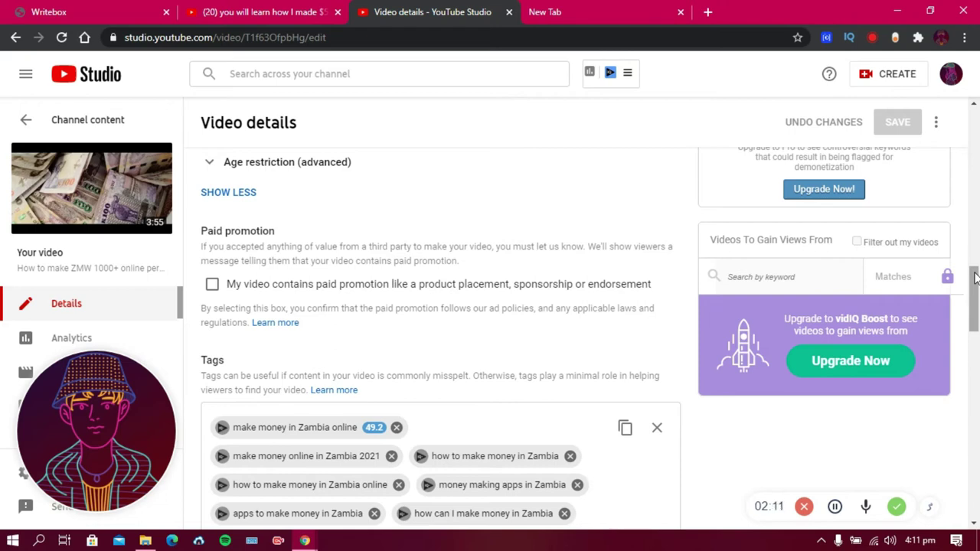
pyautogui.moveTo(975, 278); pyautogui.dragTo(975, 299)
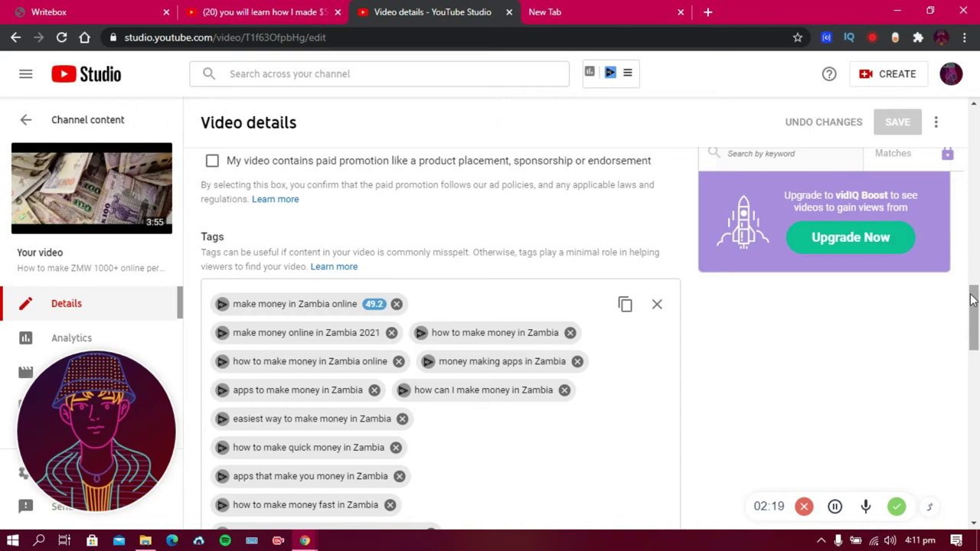
pyautogui.moveTo(972, 300); pyautogui.dragTo(974, 121)
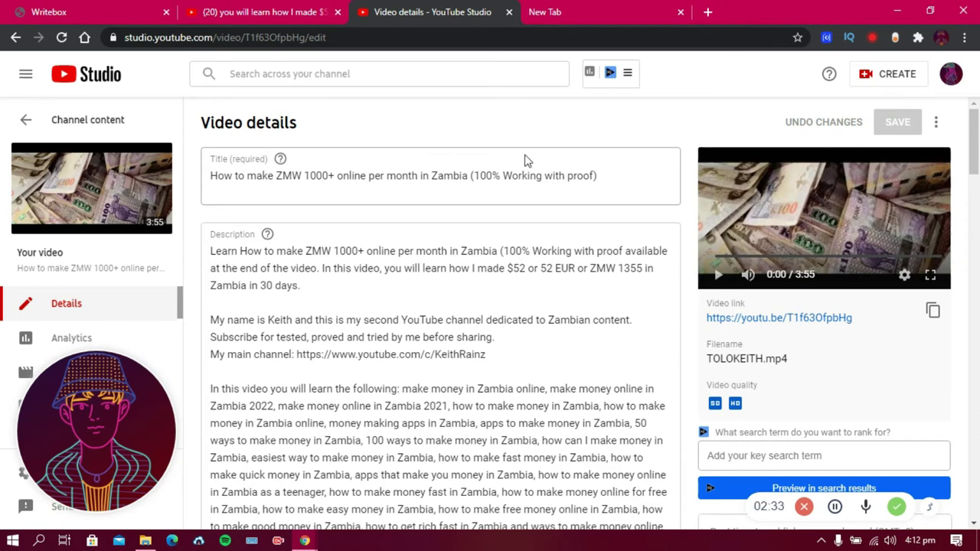
pyautogui.click(967, 320)
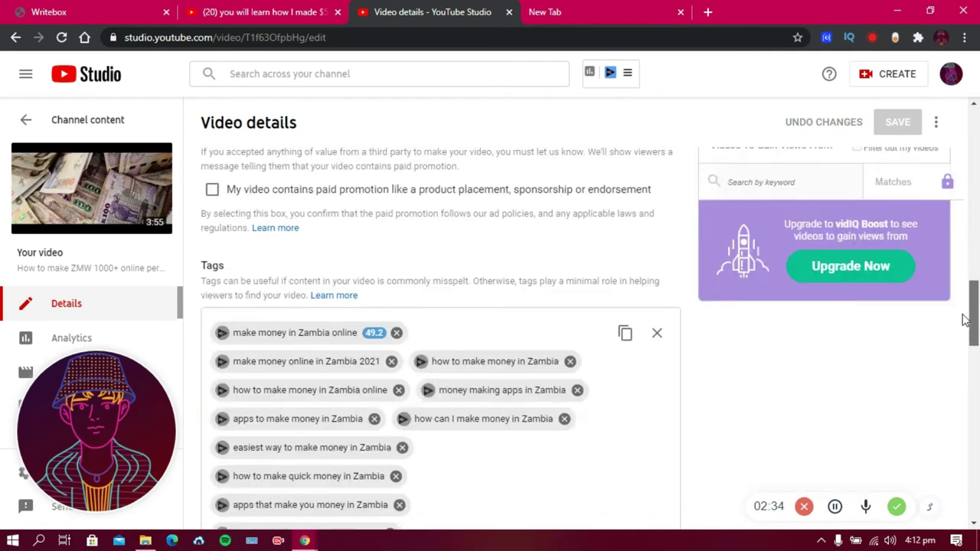
pyautogui.moveTo(970, 316); pyautogui.dragTo(978, 334)
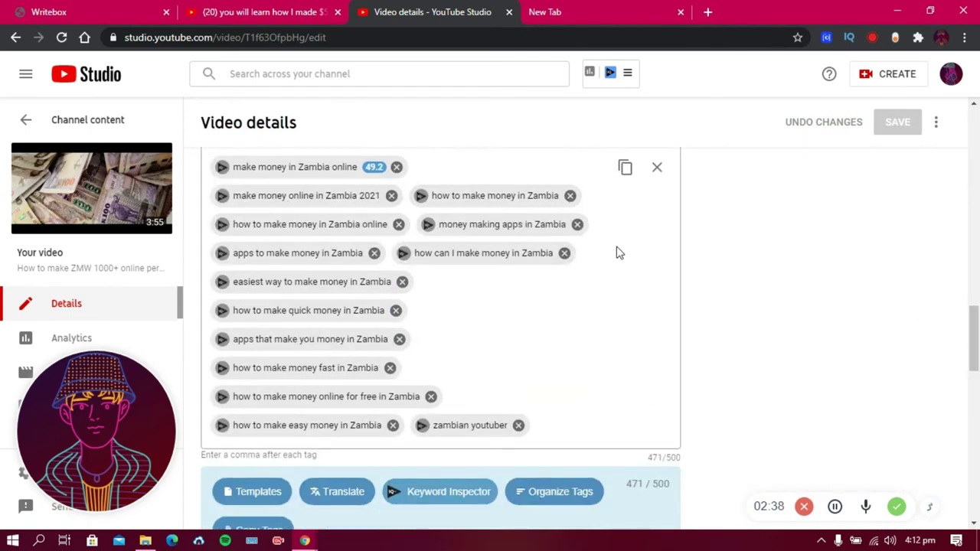
pyautogui.click(317, 166)
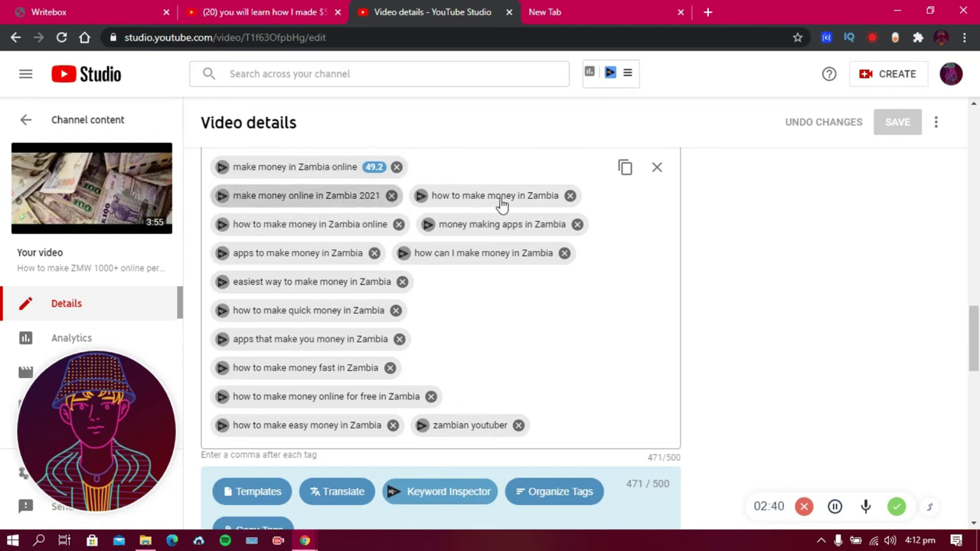
pyautogui.click(429, 224)
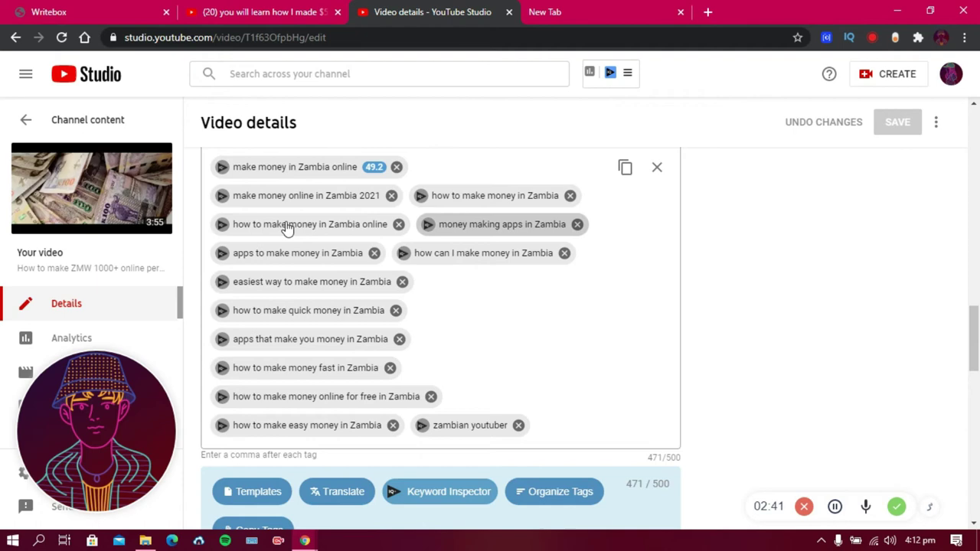
pyautogui.click(237, 255)
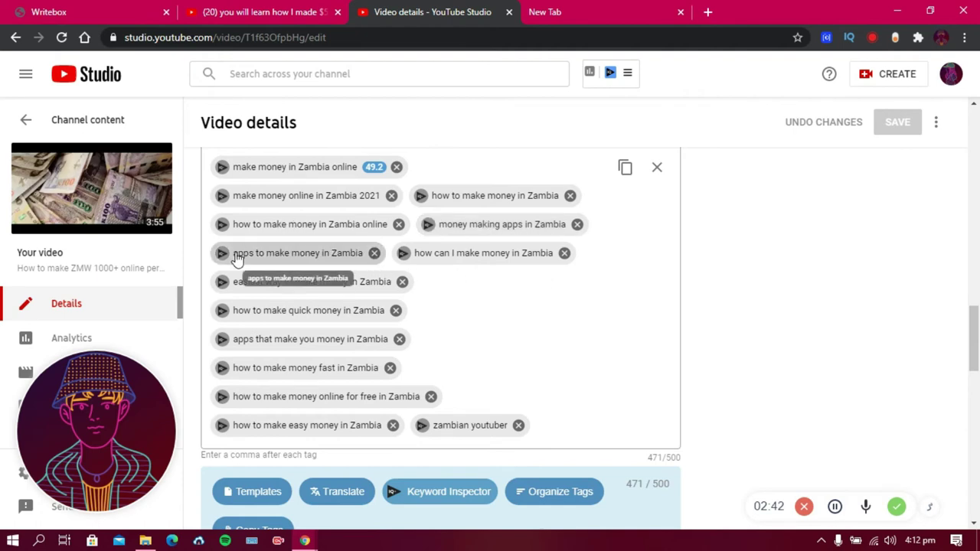
pyautogui.click(464, 282)
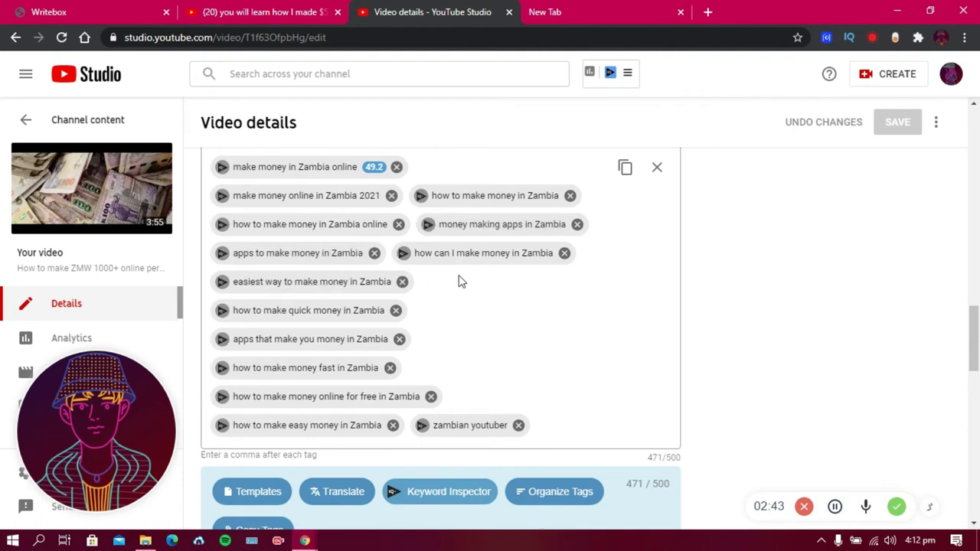
pyautogui.click(342, 378)
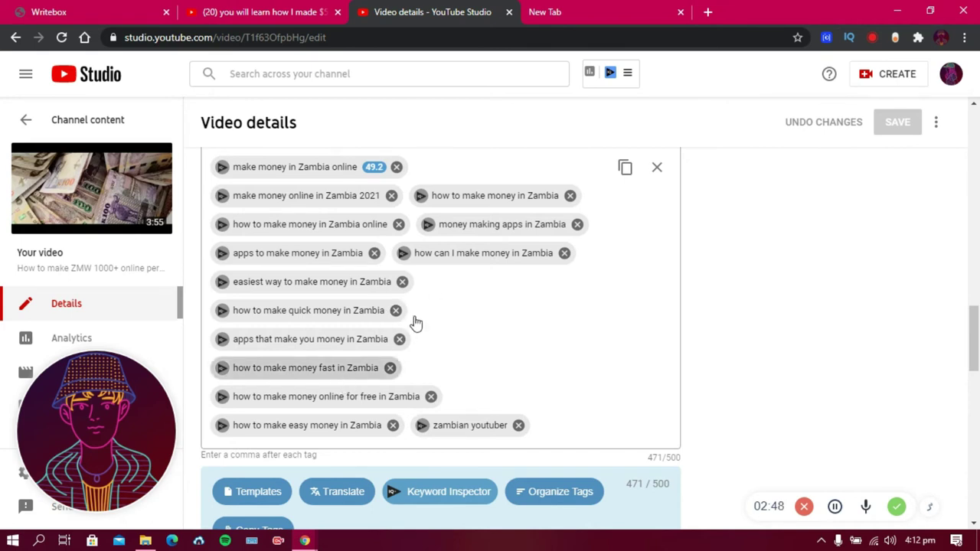
pyautogui.click(455, 298)
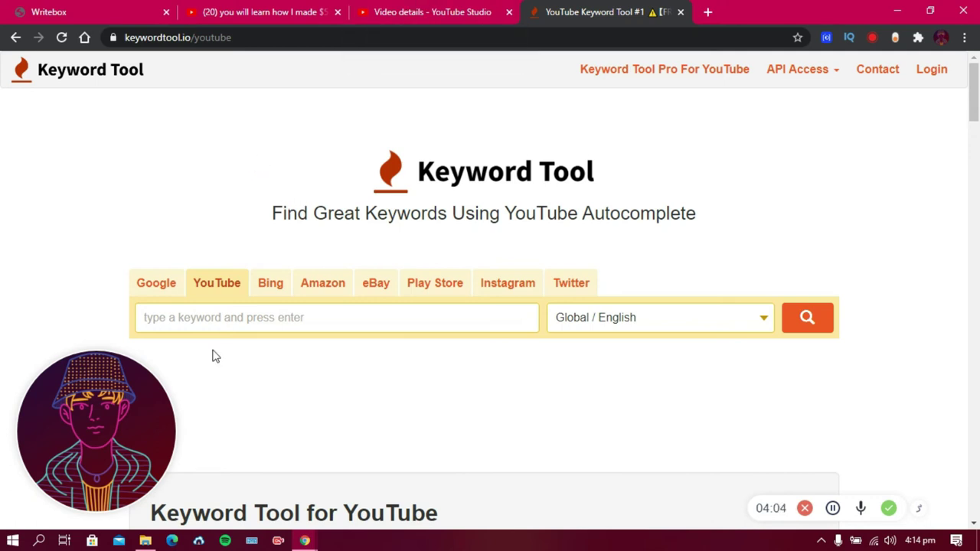
# - Search Keyword Tool for YouTube keywords matching "make money in Zambia" with the Global / English setting
pyautogui.click(201, 309)
pyautogui.write('m')
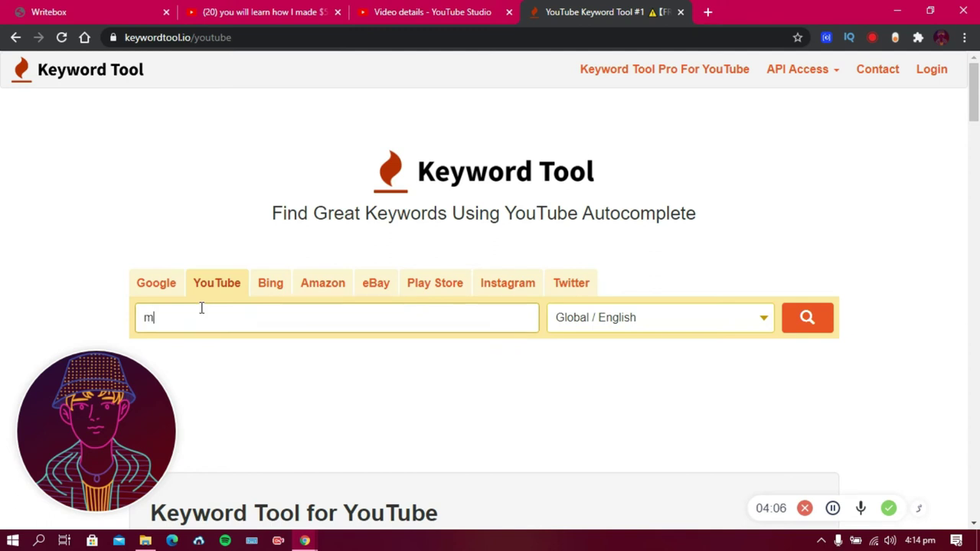
pyautogui.write('ake money in ')
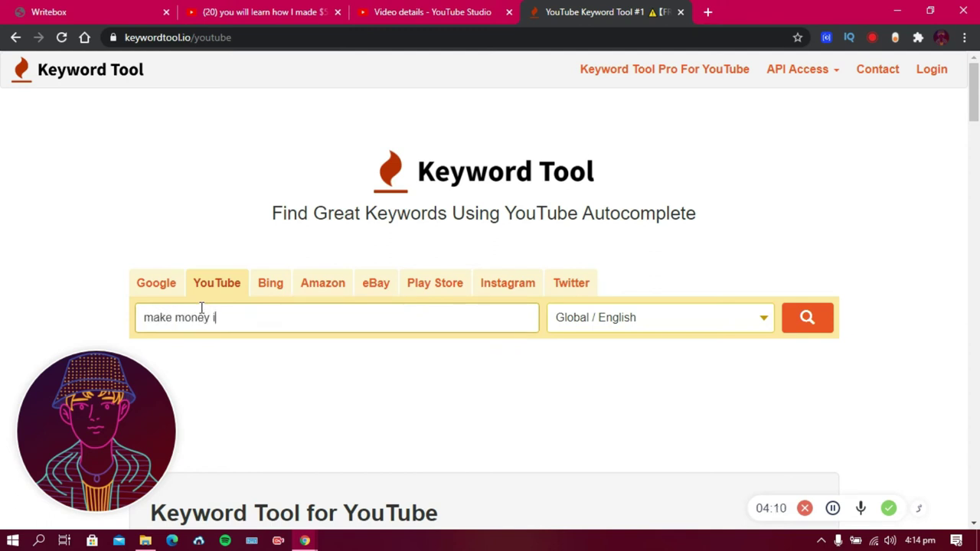
pyautogui.write('Zaj')
pyautogui.press('BackSpace')
pyautogui.write('mbia')
pyautogui.click(790, 331)
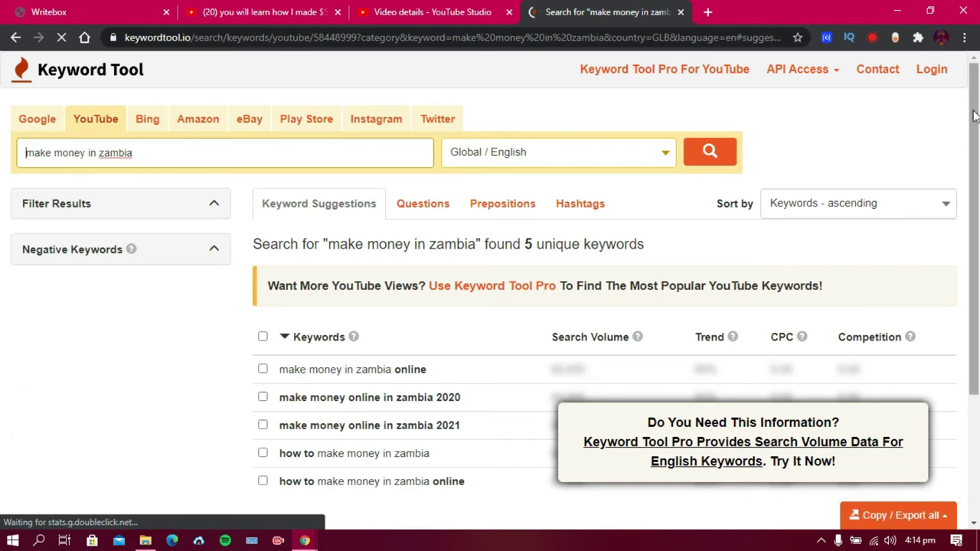
# - Select all of the keyword suggestions found for "make money in zambia"
pyautogui.scroll(-1, 977, 156)
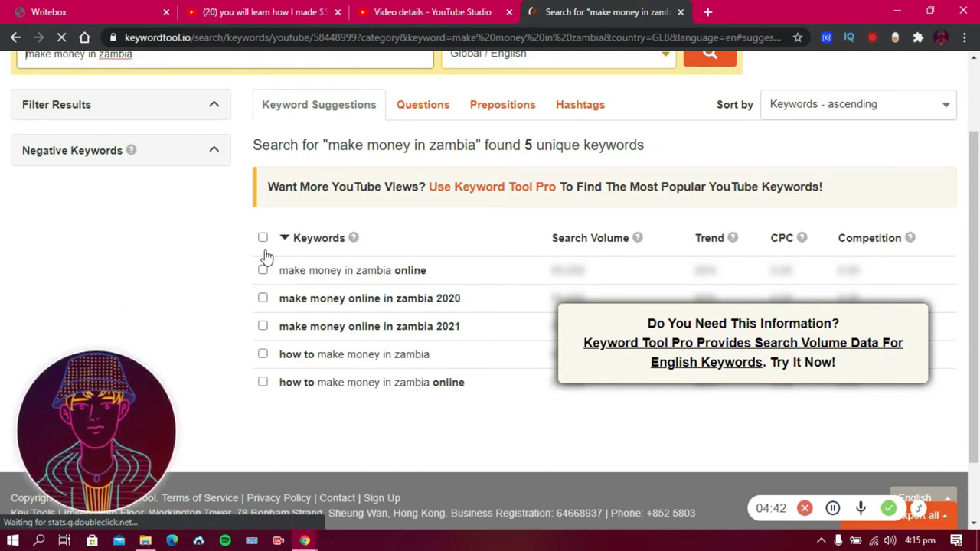
pyautogui.tripleClick(278, 272)
pyautogui.click(264, 300)
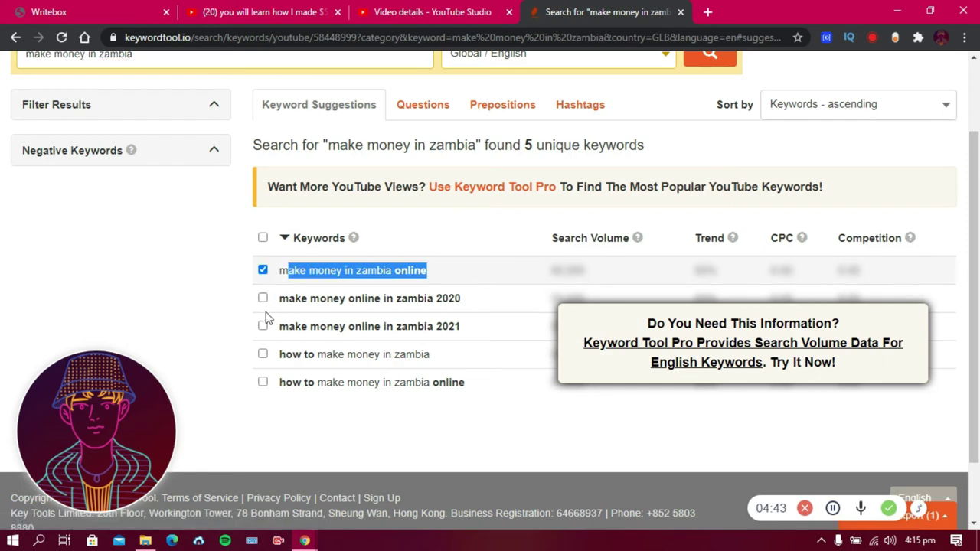
pyautogui.click(263, 326)
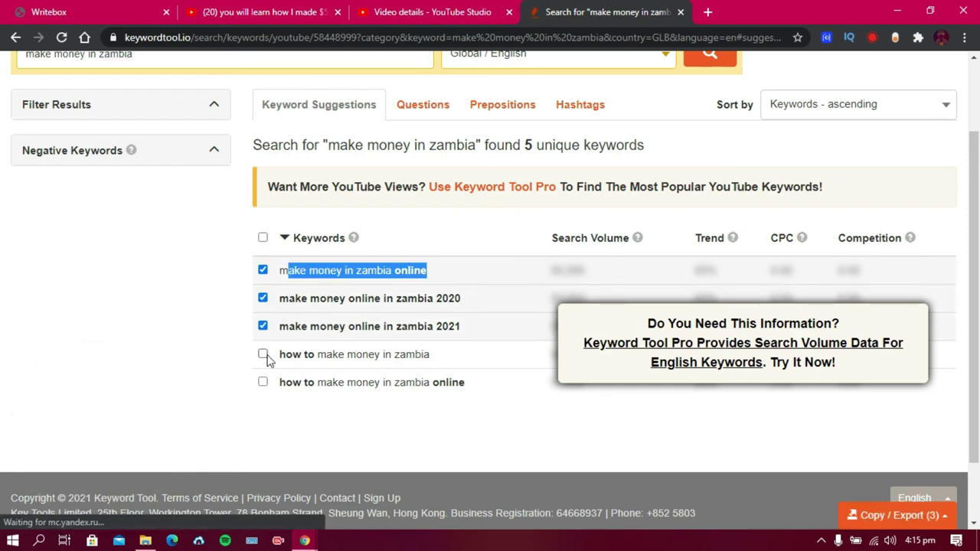
pyautogui.click(262, 354)
pyautogui.click(263, 382)
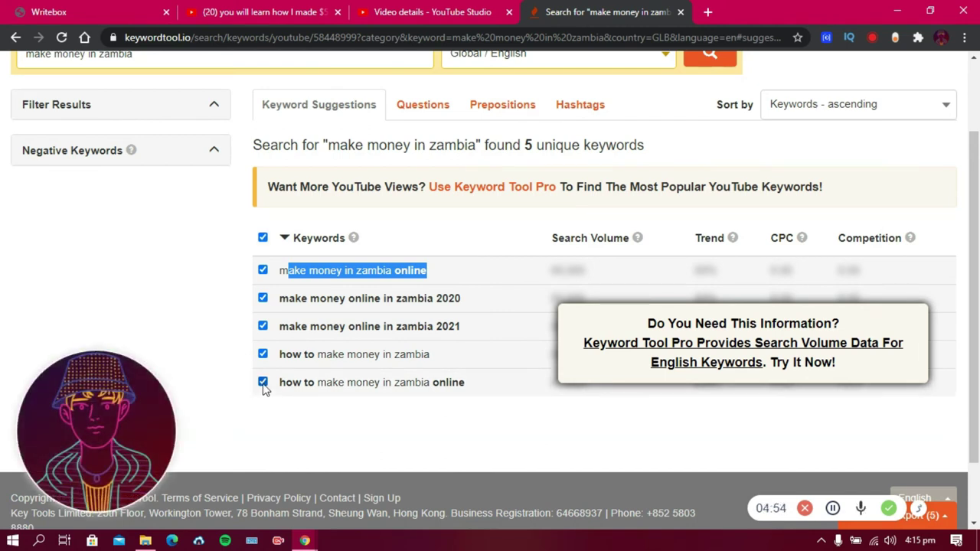
pyautogui.scroll(-1, 977, 454)
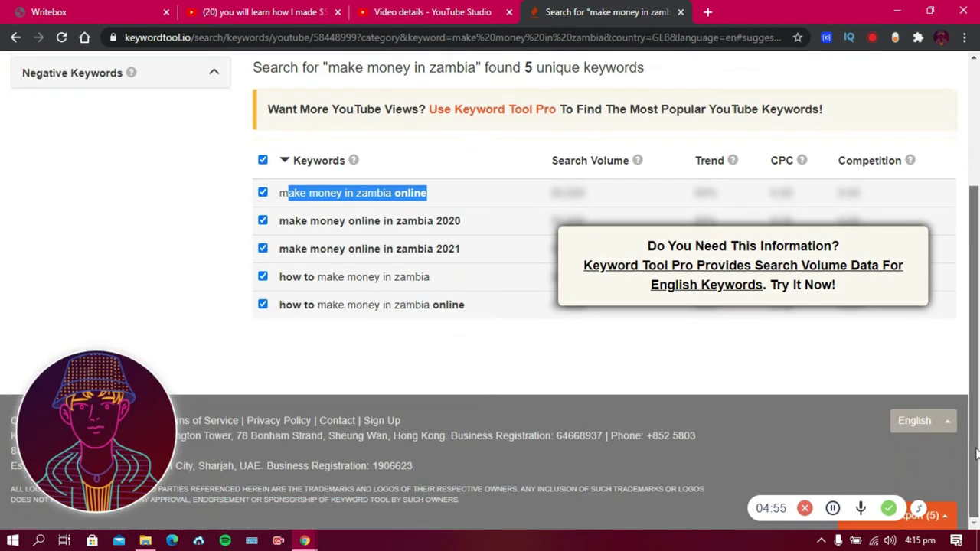
pyautogui.click(919, 511)
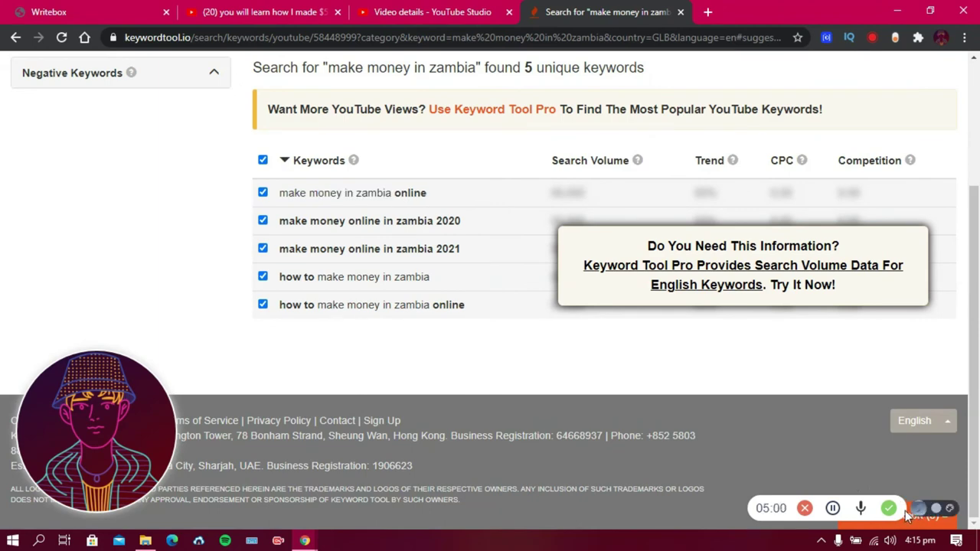
pyautogui.scroll(1, 974, 305)
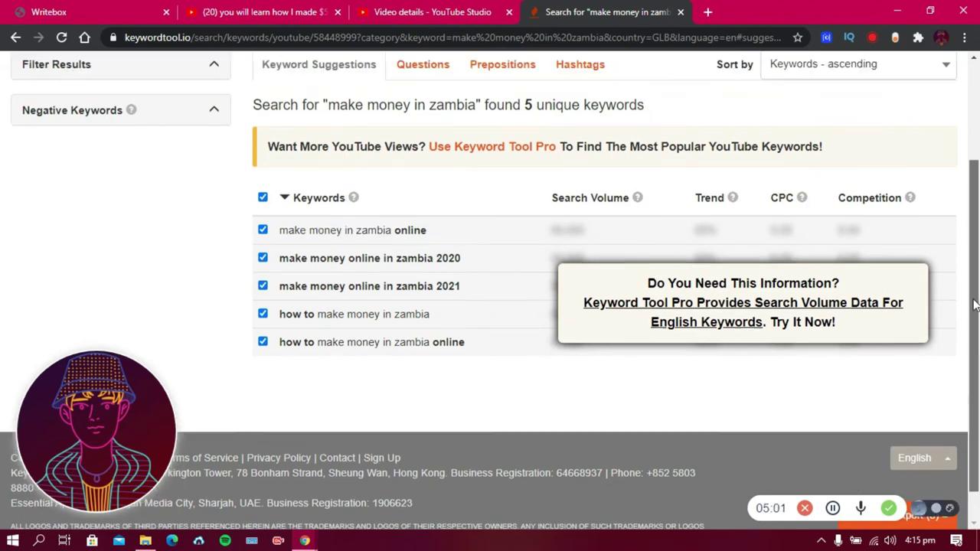
pyautogui.scroll(2, 975, 304)
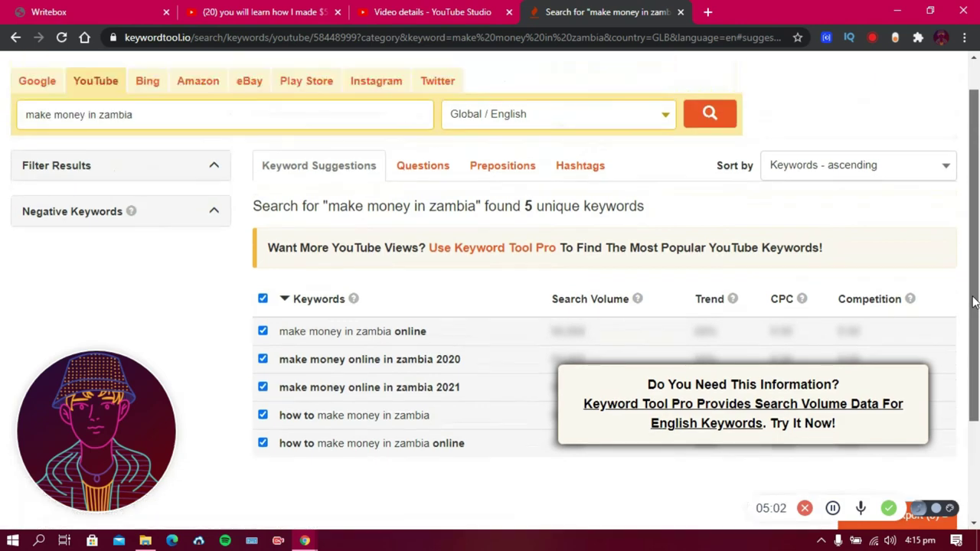
pyautogui.click(930, 12)
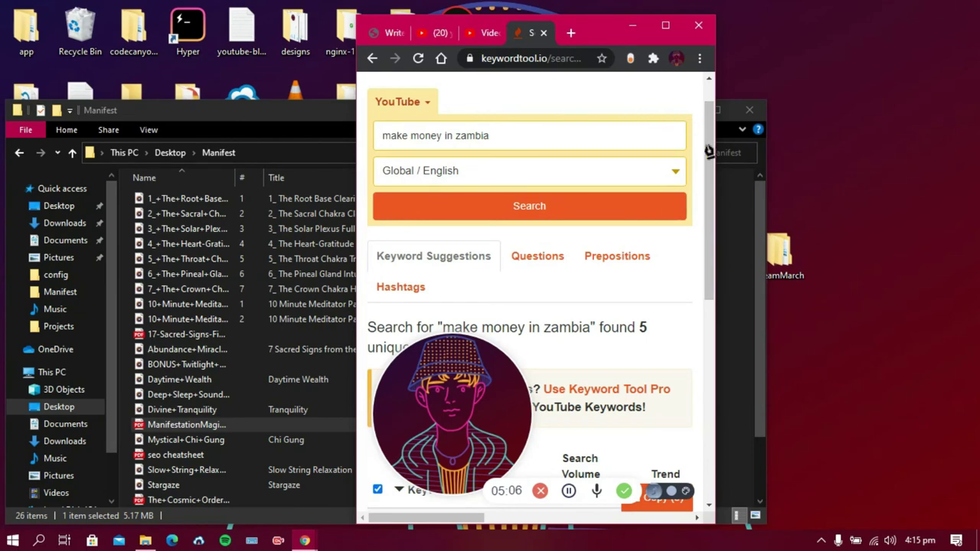
pyautogui.click(732, 192)
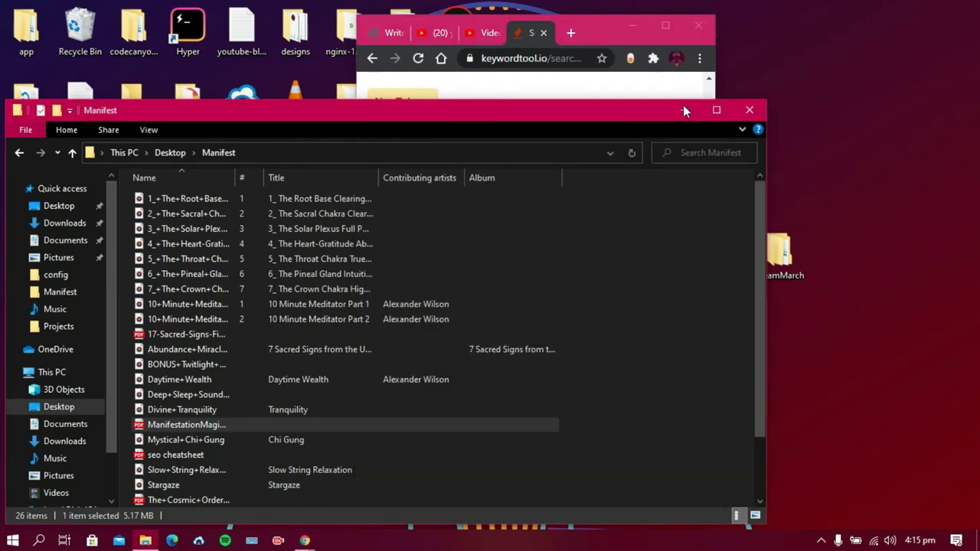
pyautogui.click(666, 27)
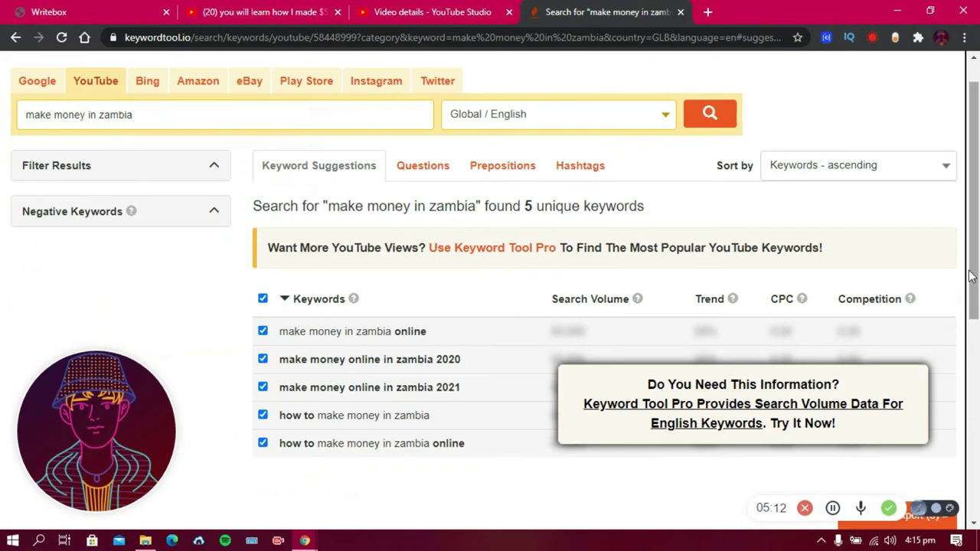
# - Copy the keyword suggestion "make money in zambia online" and return to the video's tags in YouTube Studio
pyautogui.moveTo(976, 275); pyautogui.dragTo(977, 317)
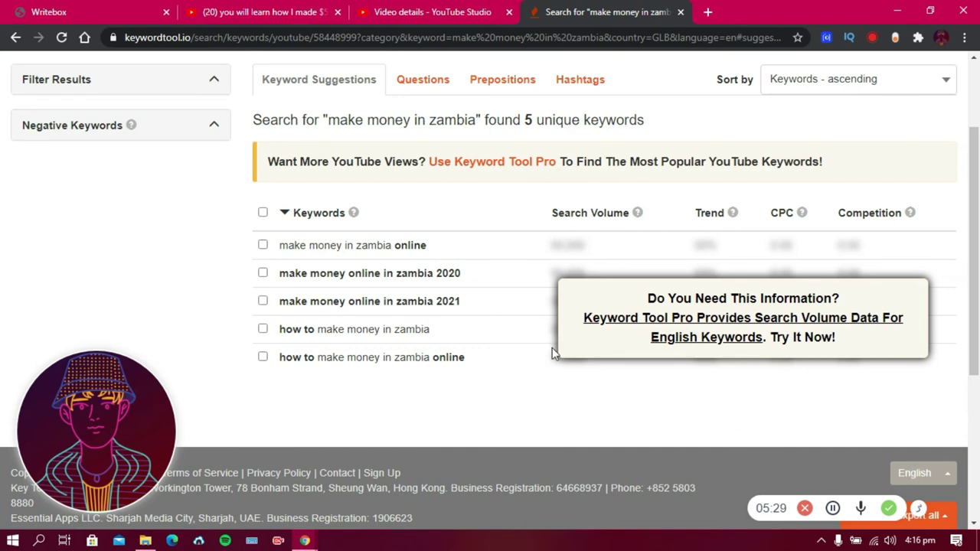
pyautogui.moveTo(428, 257)
pyautogui.mouseDown()
pyautogui.moveTo(376, 245)
pyautogui.moveTo(281, 256)
pyautogui.moveTo(296, 255)
pyautogui.mouseUp()
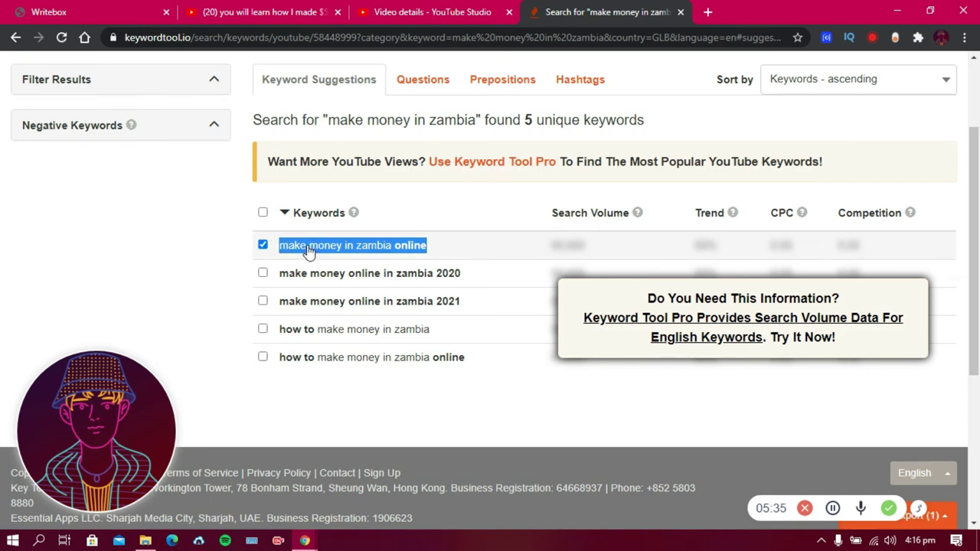
pyautogui.rightClick(308, 248)
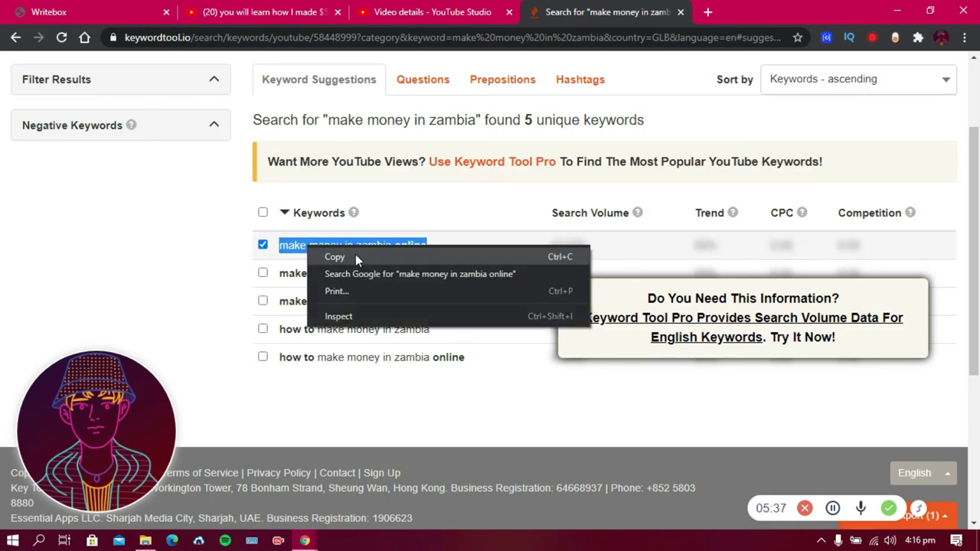
pyautogui.click(356, 257)
pyautogui.click(394, 11)
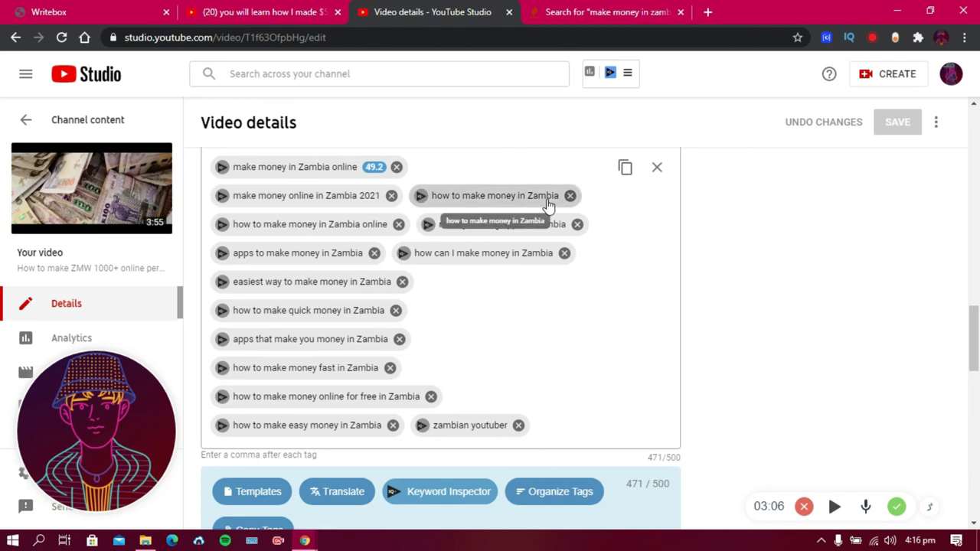
# - Look over the Keyword Tool suggestions again and switch back to the video details in YouTube Studio
pyautogui.click(587, 12)
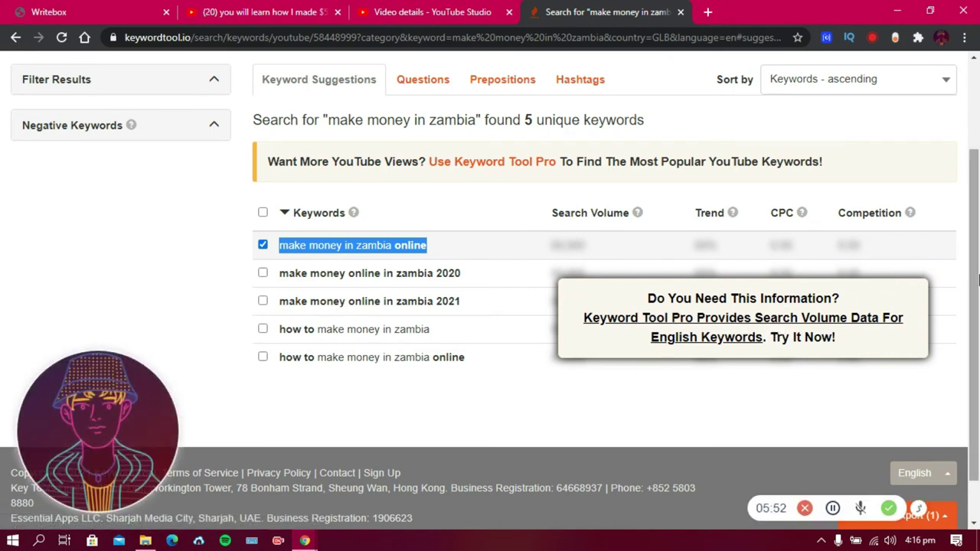
pyautogui.moveTo(979, 282); pyautogui.dragTo(978, 299)
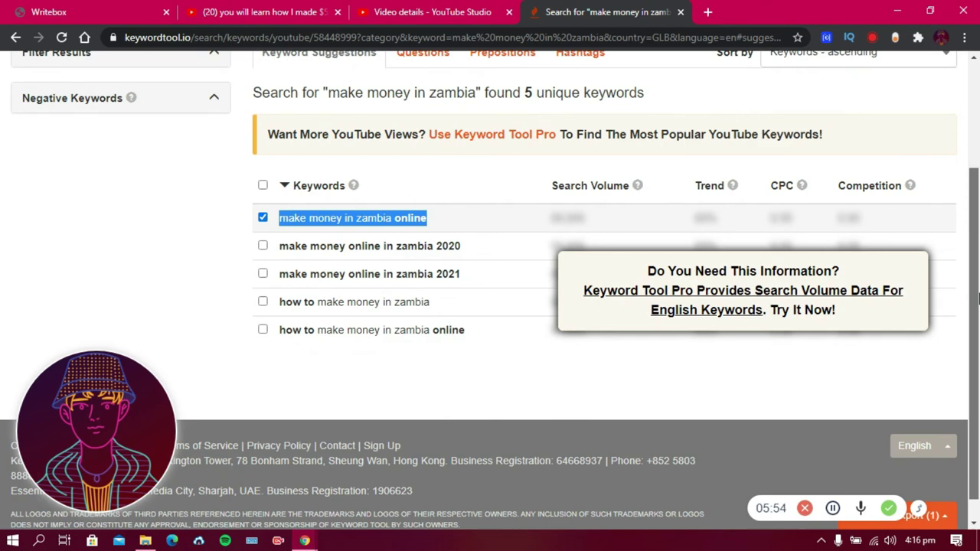
pyautogui.moveTo(979, 299); pyautogui.dragTo(966, 197)
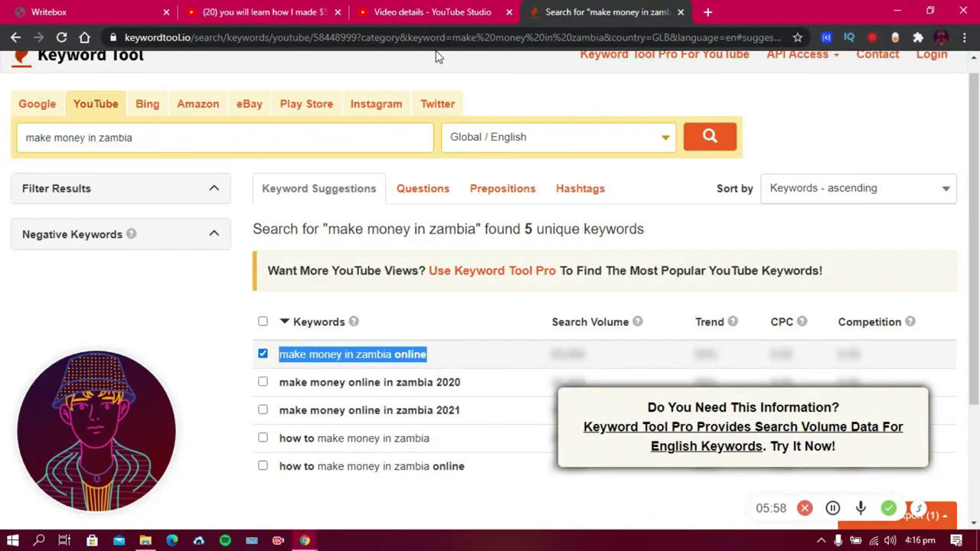
pyautogui.click(418, 13)
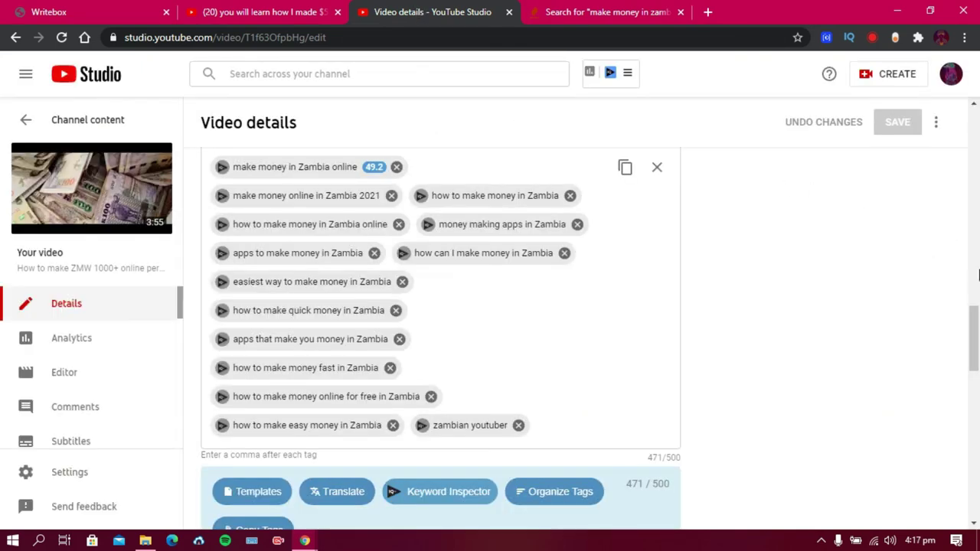
# - Review the video's language, subtitles and closed captions settings, leaving the title and description language unselected
pyautogui.moveTo(975, 357); pyautogui.dragTo(977, 419)
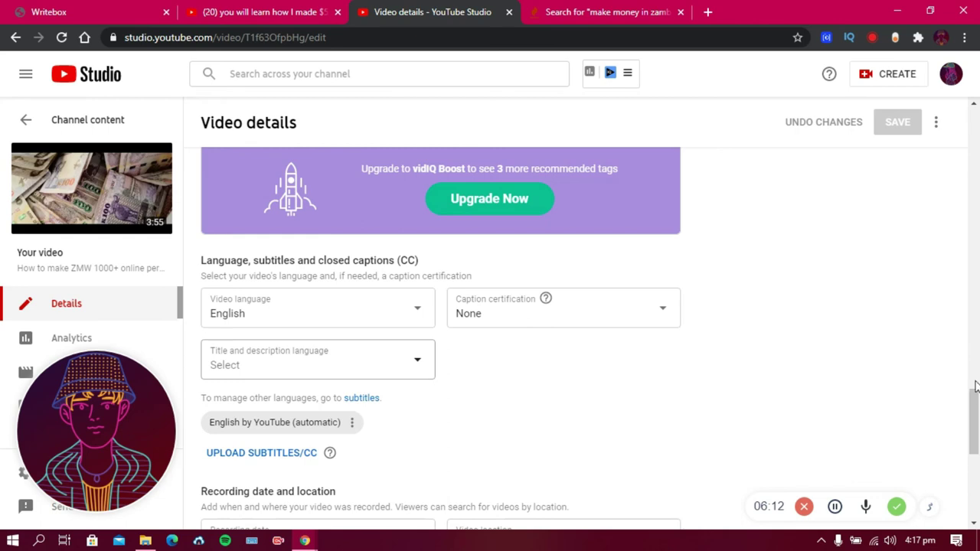
pyautogui.moveTo(975, 400); pyautogui.dragTo(971, 324)
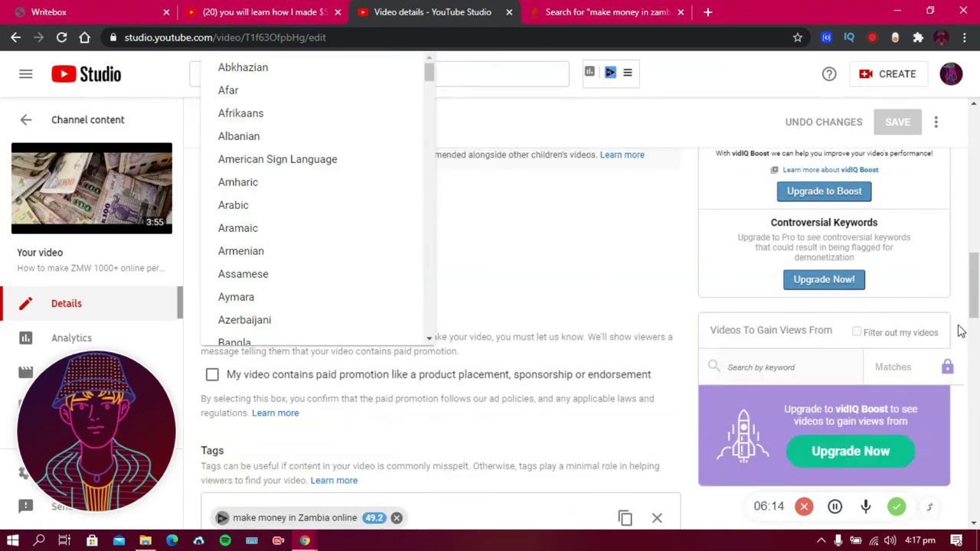
pyautogui.click(962, 331)
# - Review the video's title and description, its visibility, end screen and cards options, and the vidIQ SEO score
pyautogui.moveTo(974, 433); pyautogui.dragTo(977, 160)
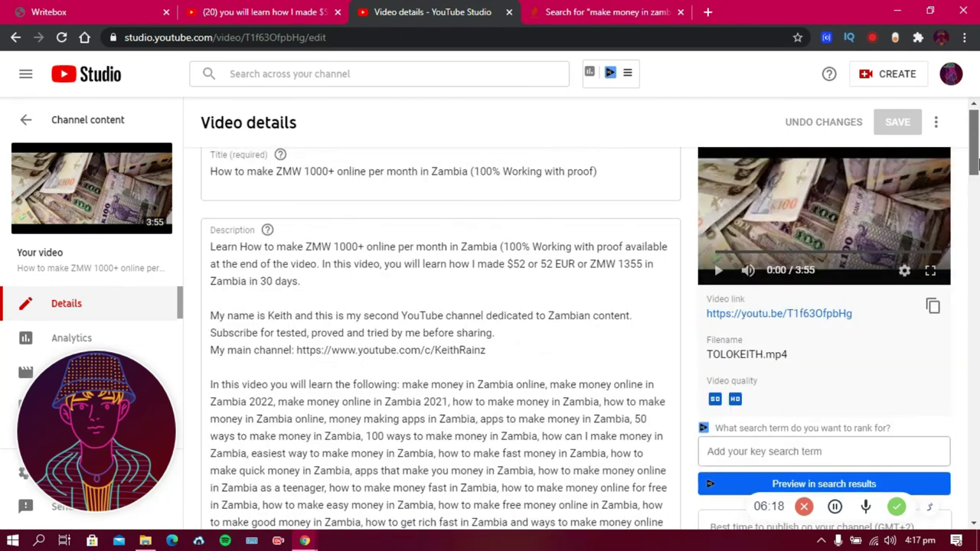
pyautogui.moveTo(975, 175); pyautogui.dragTo(978, 239)
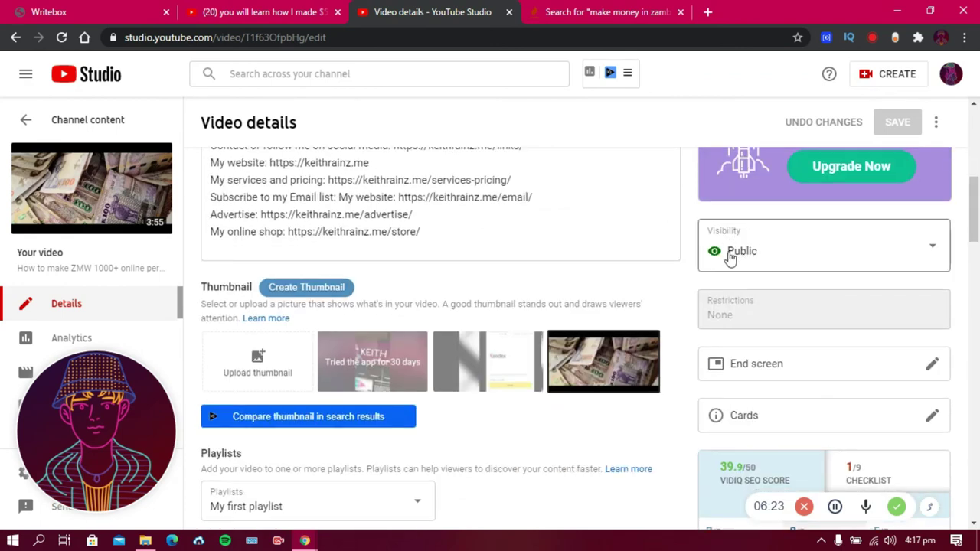
pyautogui.scroll(-1, 978, 208)
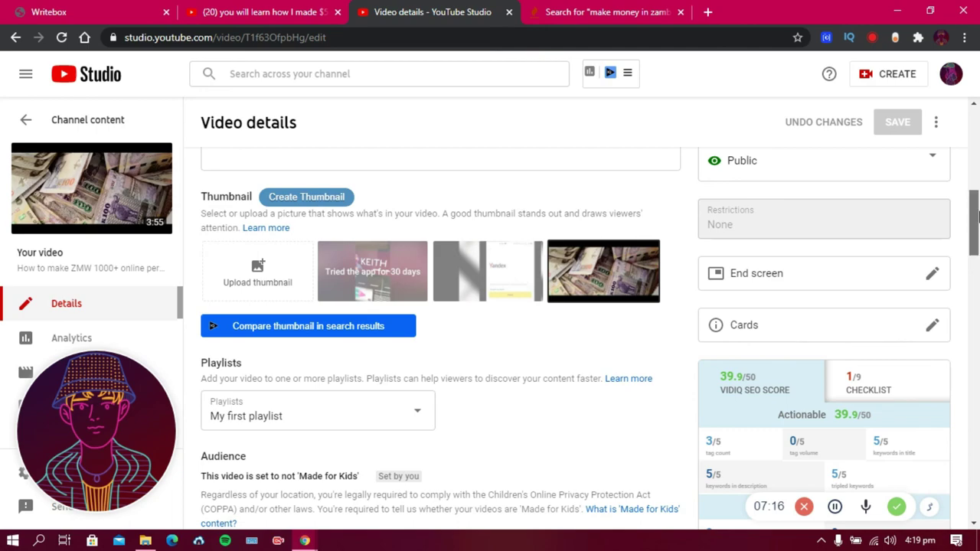
pyautogui.scroll(6, 943, 241)
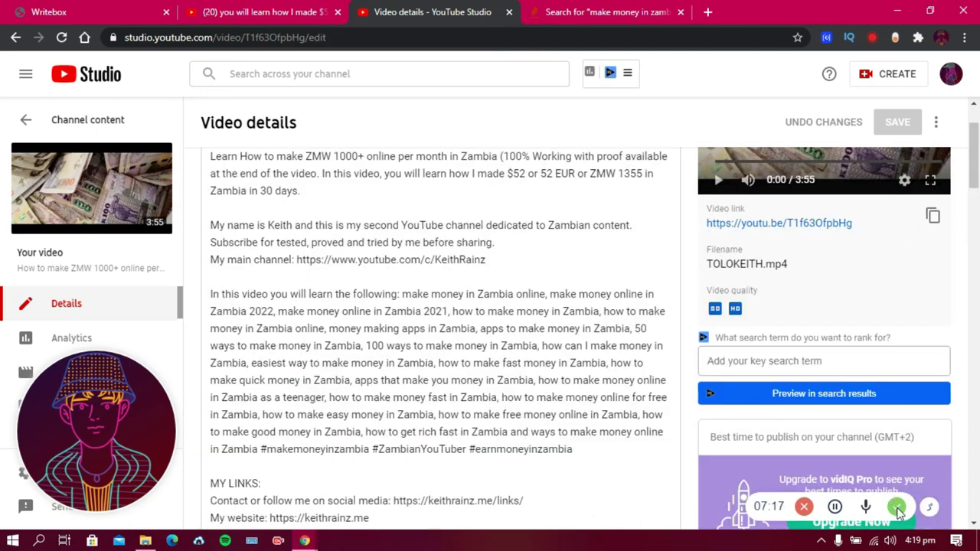